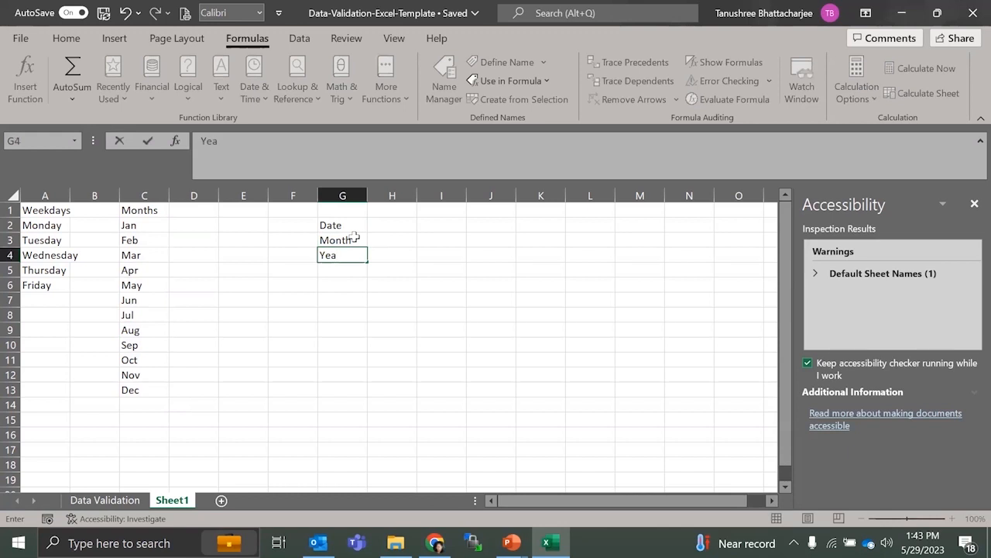
Commit the label Year in cell G4
left_click(354, 236)
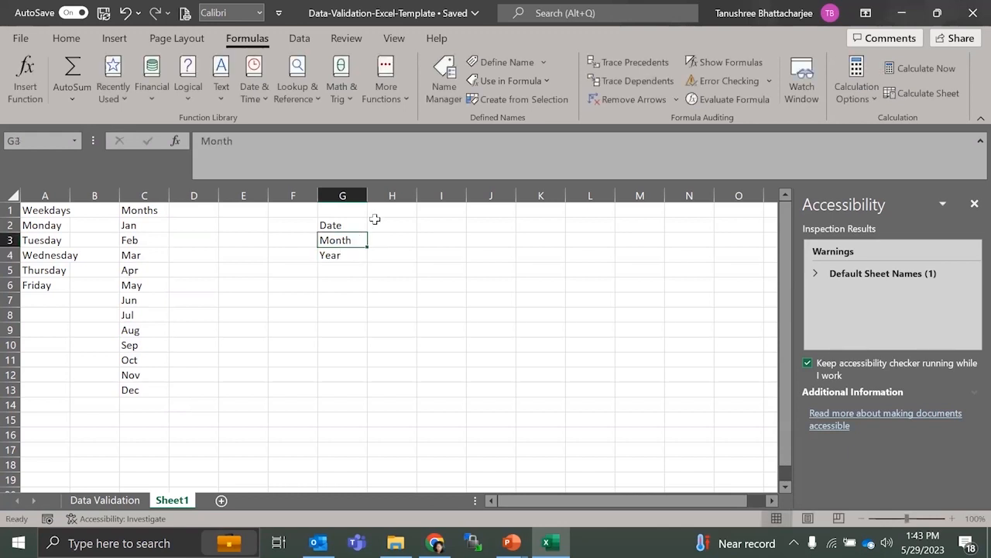
left_click(376, 221)
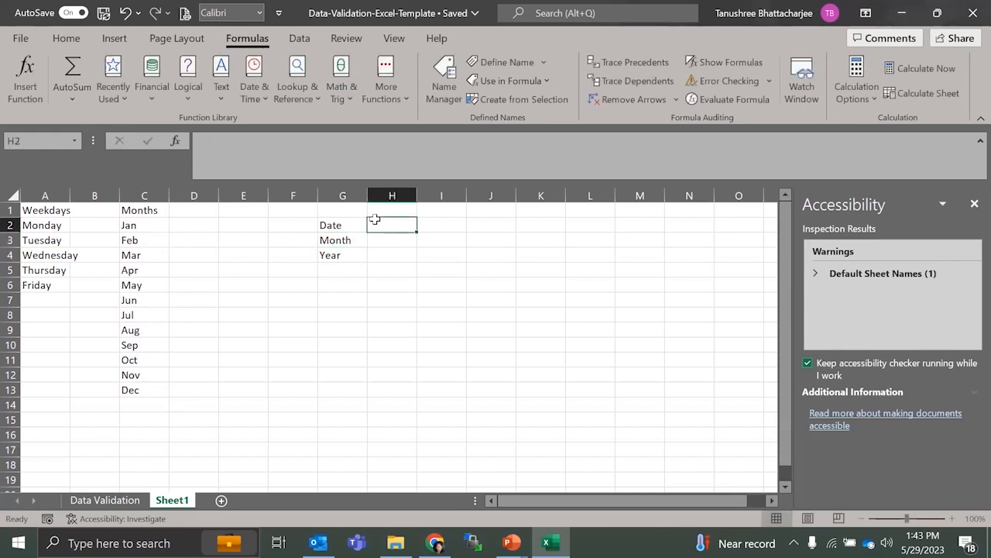
left_click(299, 39)
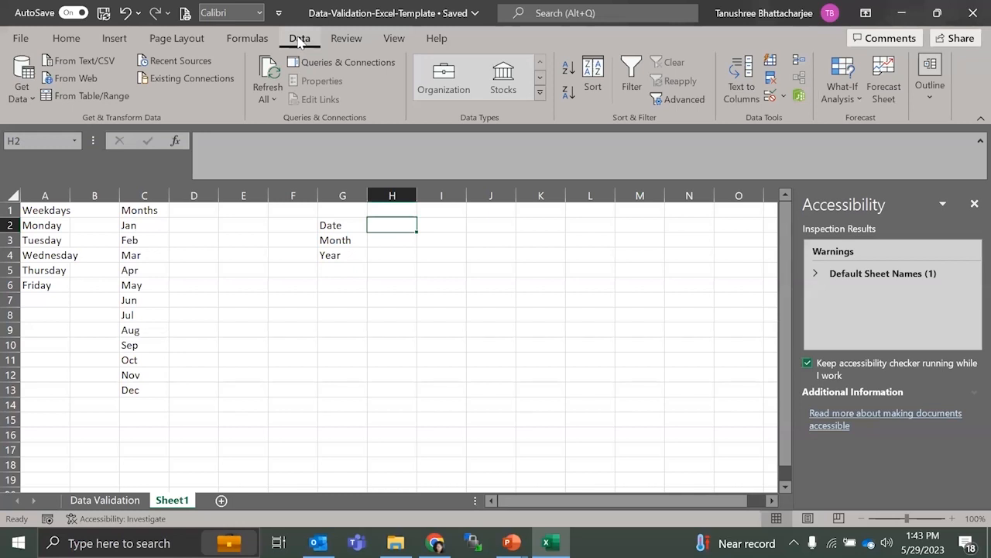
left_click(262, 40)
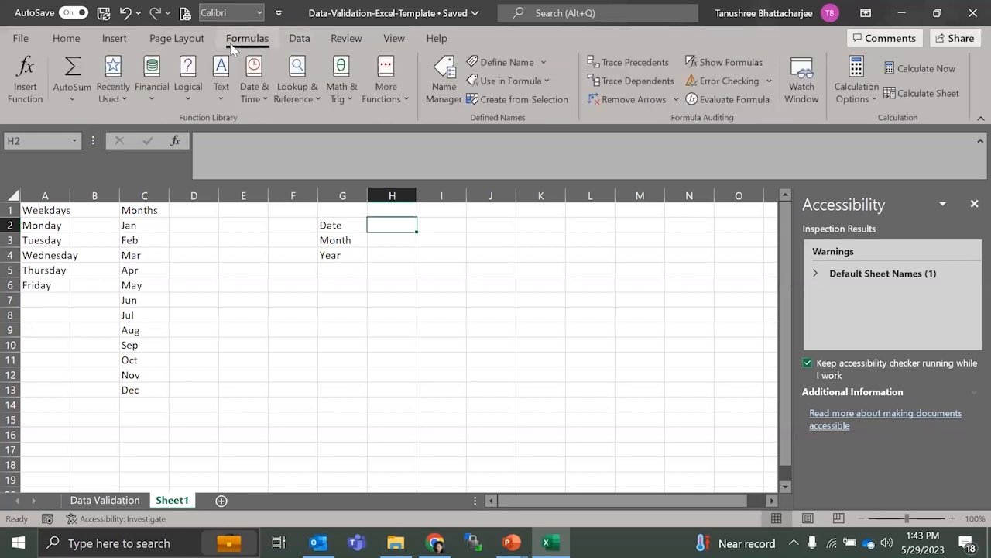
left_click(304, 41)
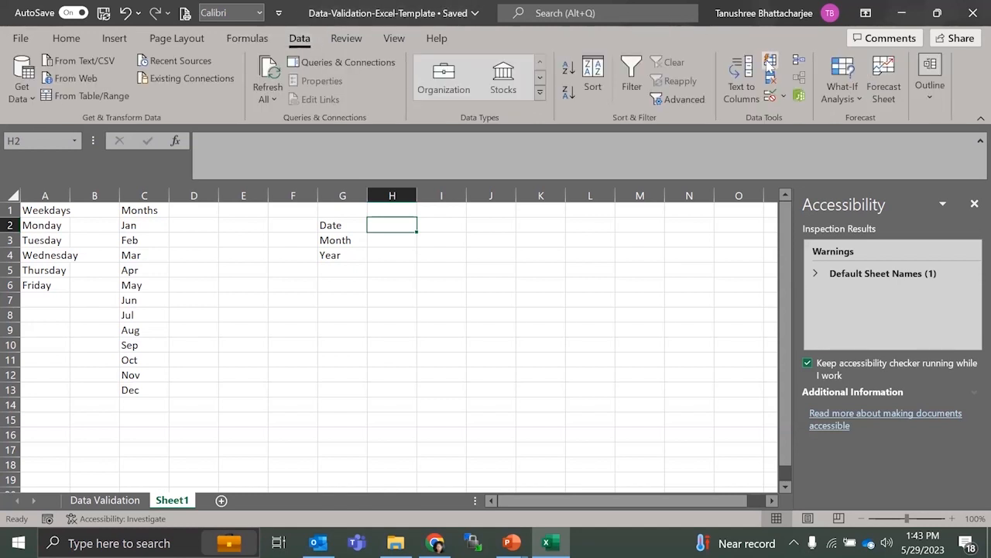
left_click(770, 96)
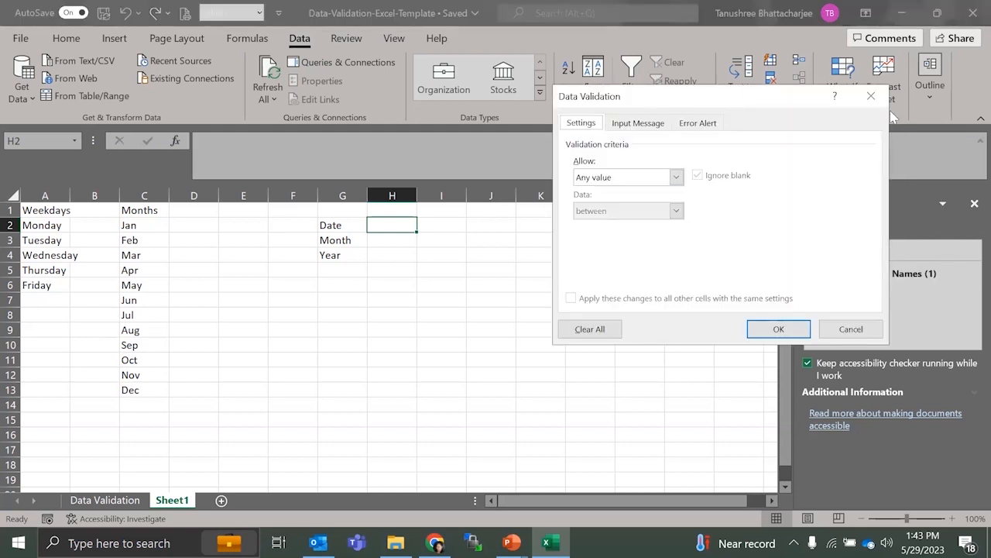
left_click(870, 96)
Apply list data validation with an in-cell dropdown to cell H3, using the Months range C2:C13 as its source
left_click(378, 242)
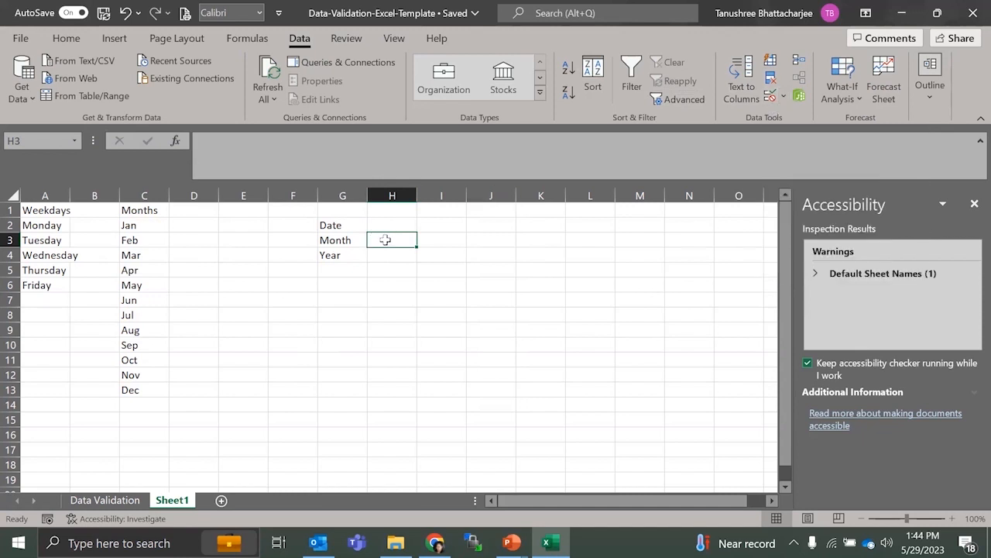
left_click(772, 97)
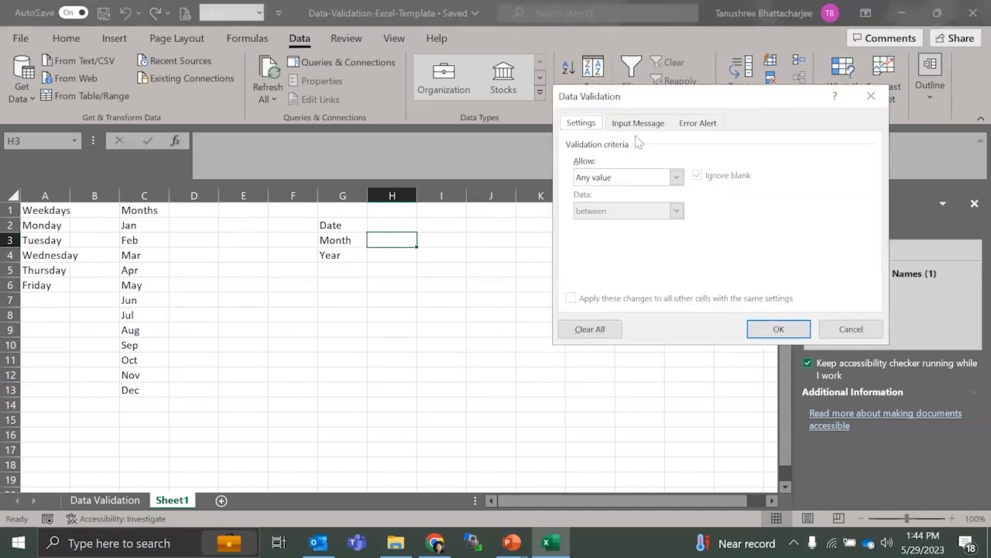
left_click(591, 181)
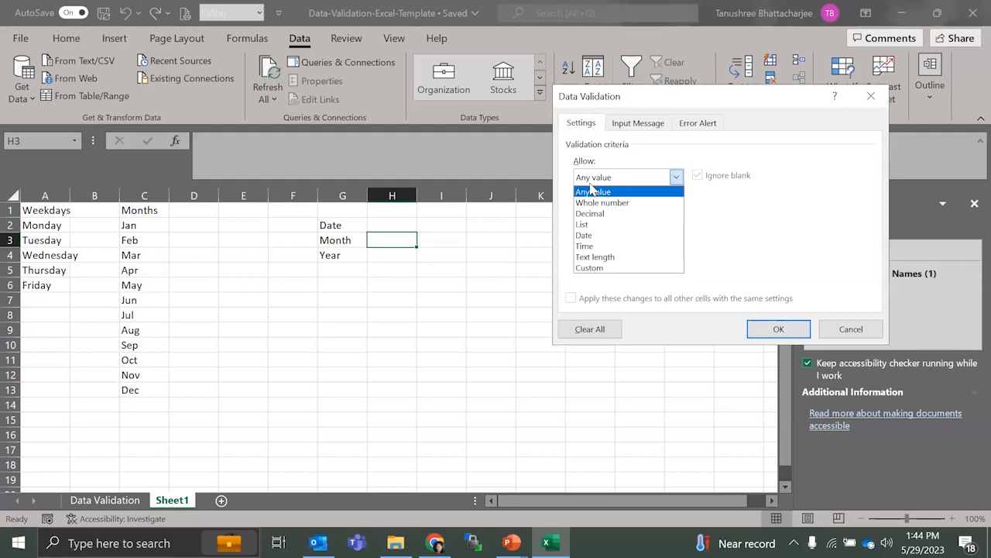
left_click(588, 225)
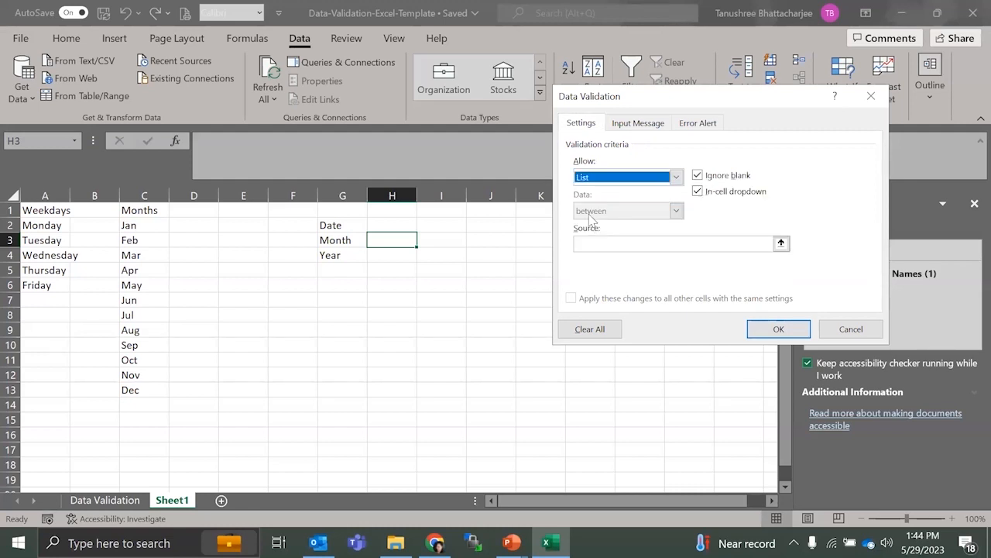
left_click(781, 244)
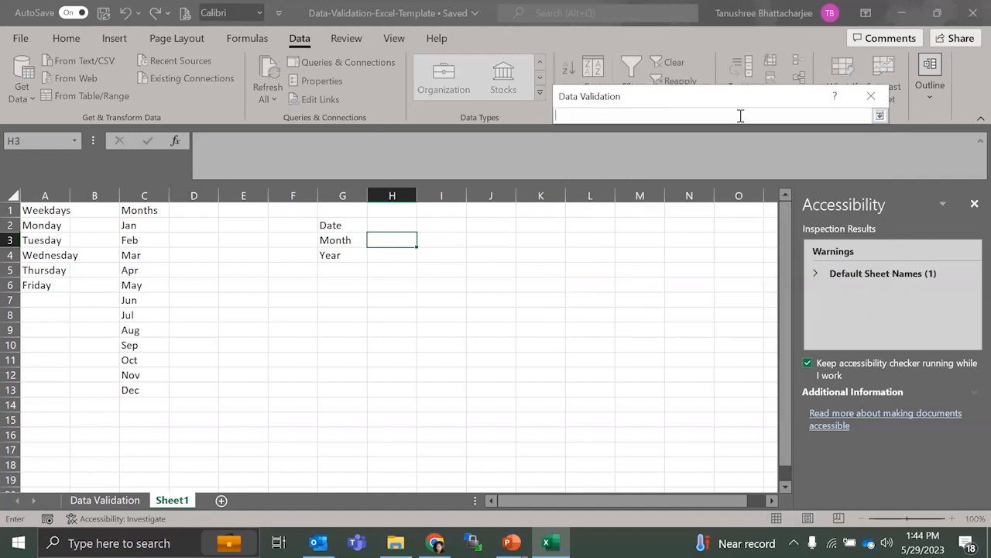
left_click_drag(149, 224, 137, 385)
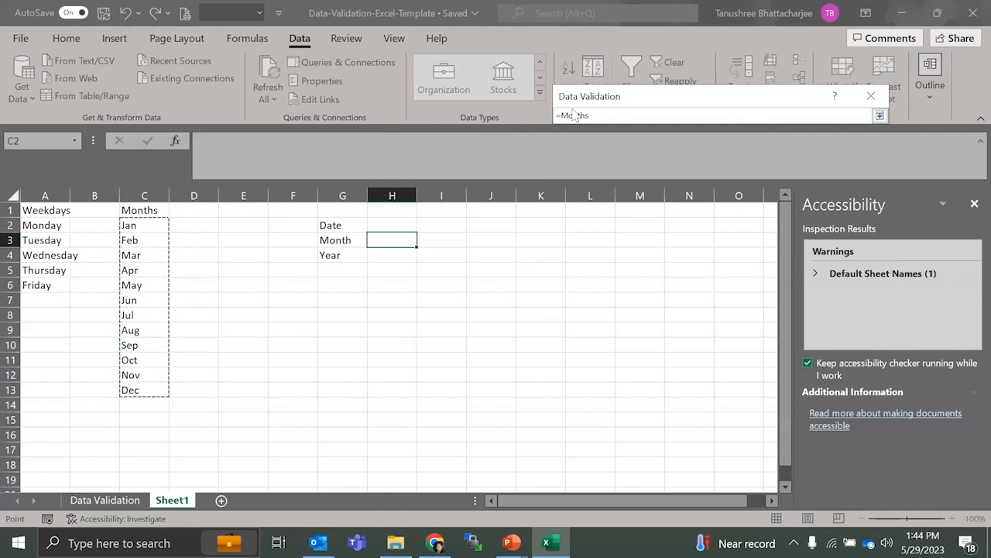
key("Return")
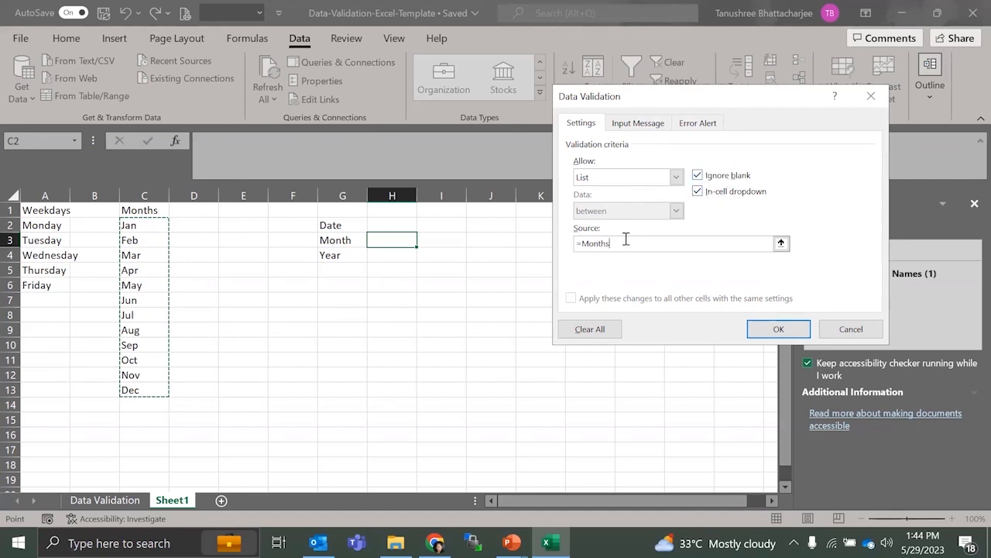
left_click(777, 329)
left_click(353, 281)
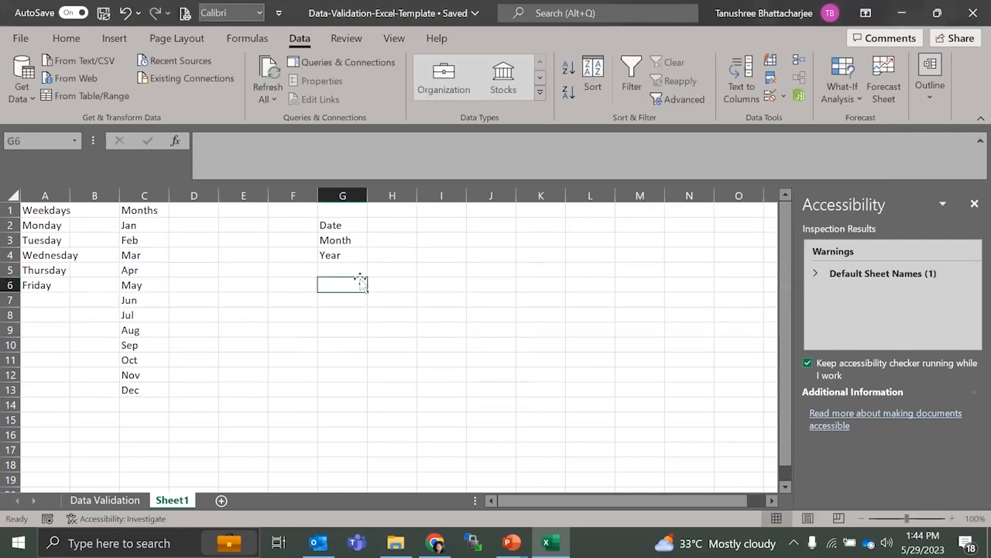
Test the month dropdown in H3 by choosing Oct, Feb and finally Mar
left_click(403, 239)
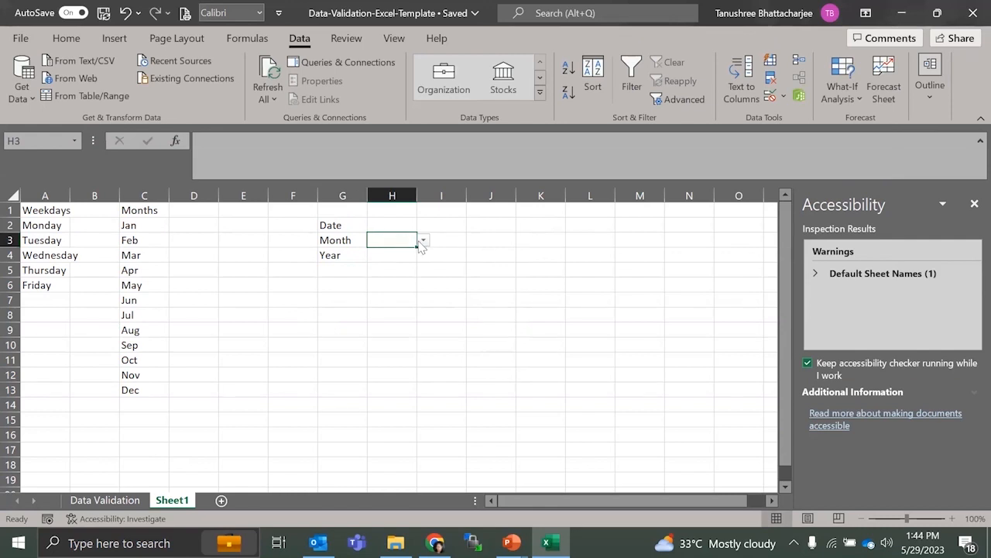
left_click(423, 241)
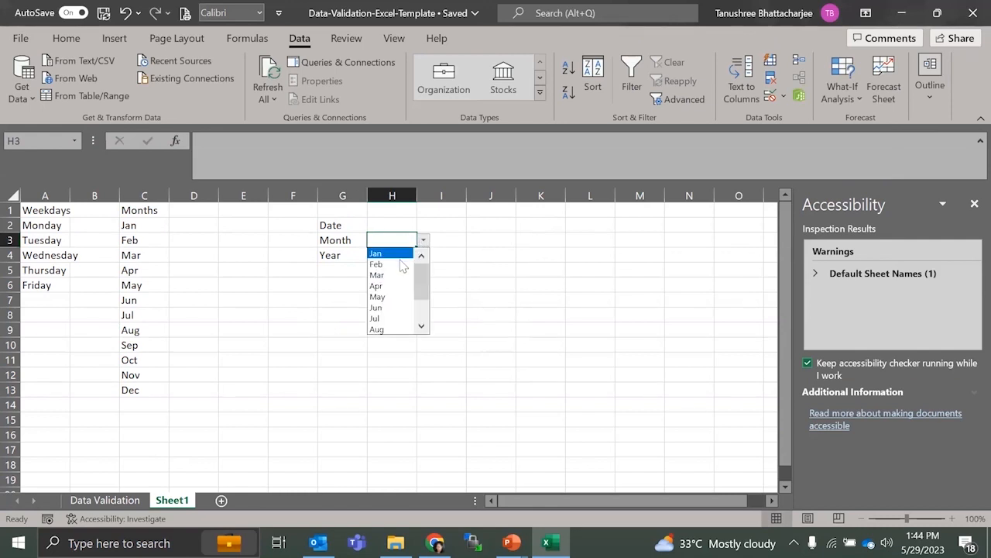
scroll(418, 306, "down", 2)
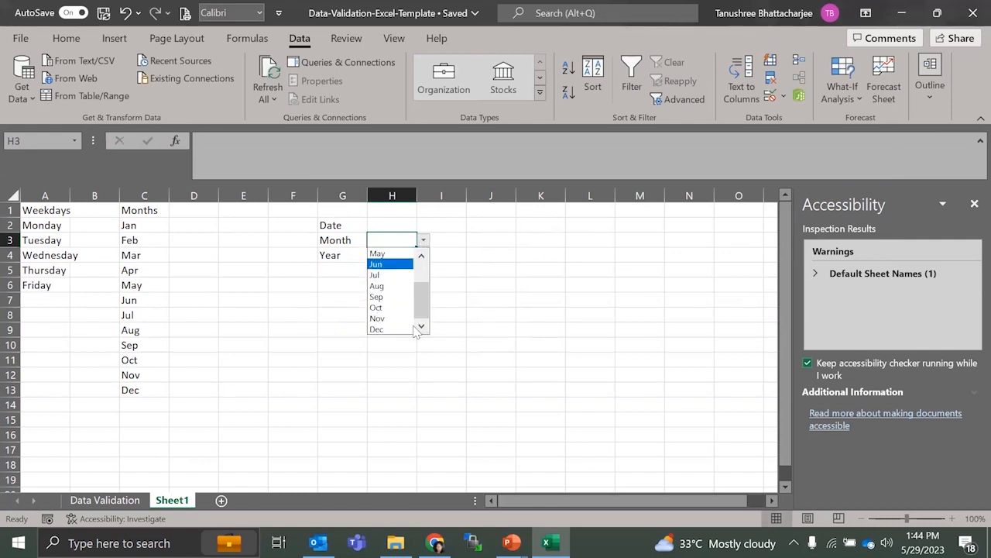
left_click(394, 308)
left_click(424, 241)
left_click_drag(426, 295, 425, 262)
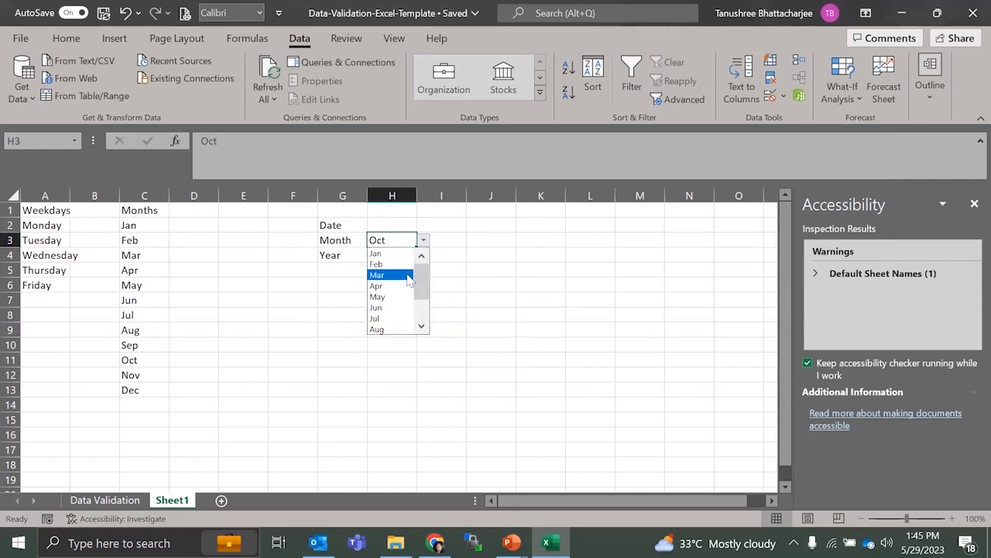
left_click(404, 265)
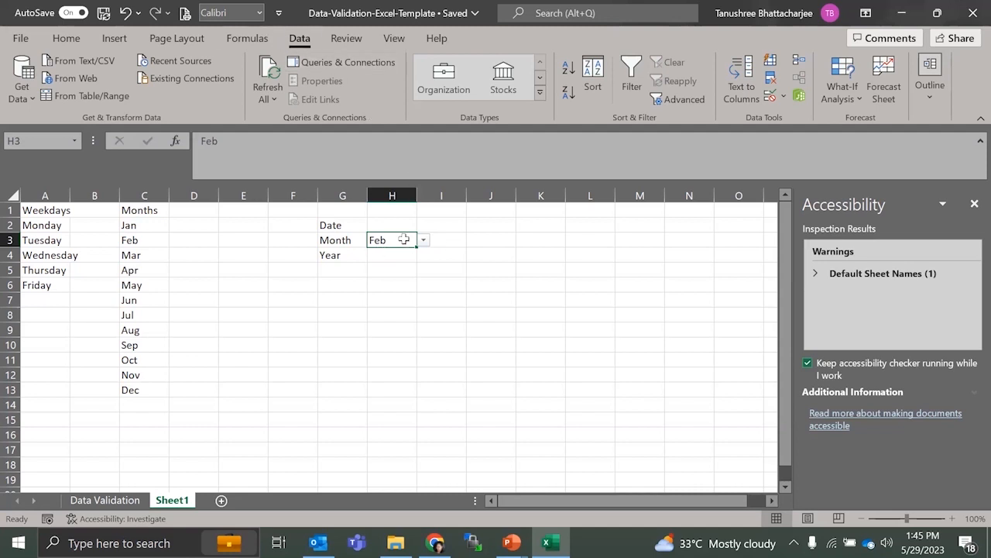
left_click(424, 240)
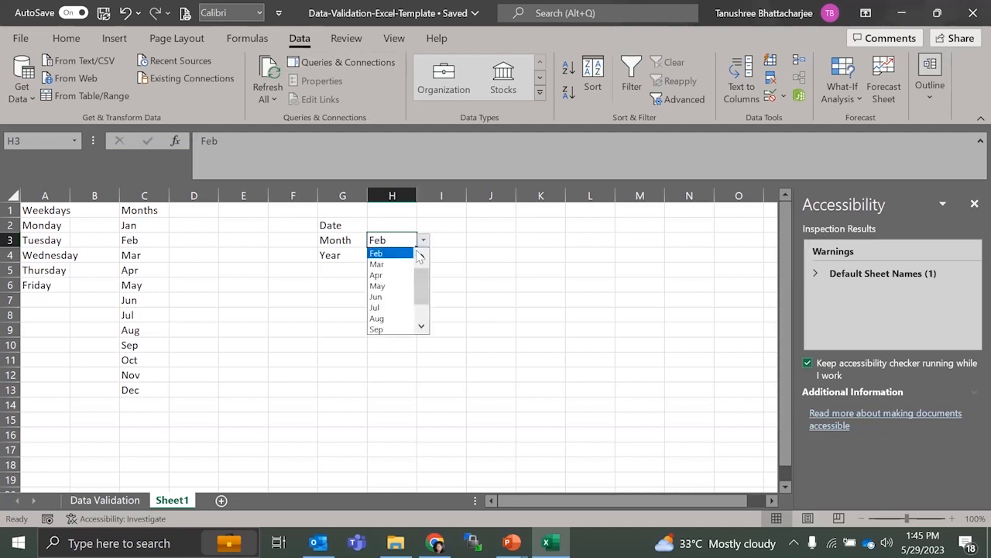
left_click(397, 268)
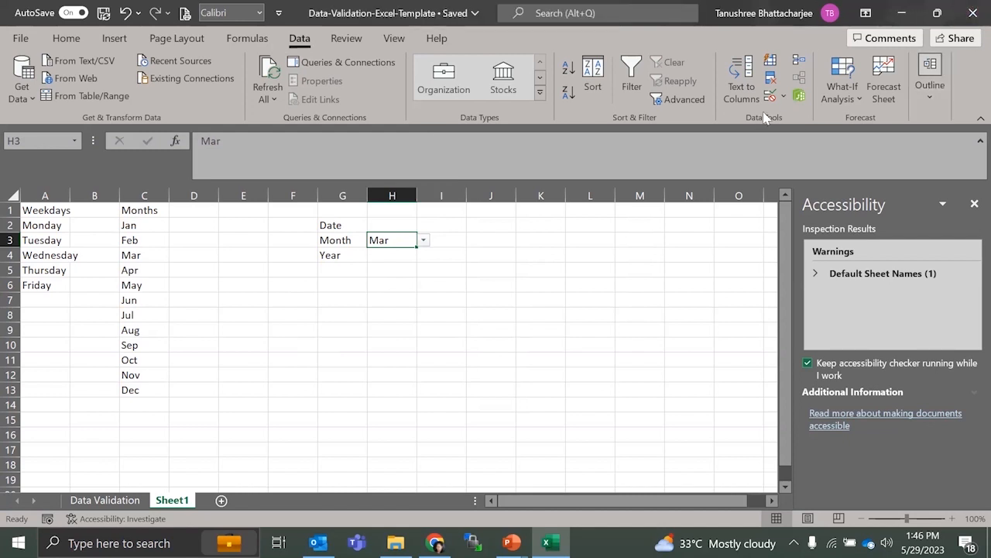
Apply data validation to date cell H2 that allows whole numbers between 1 and 31
left_click(396, 224)
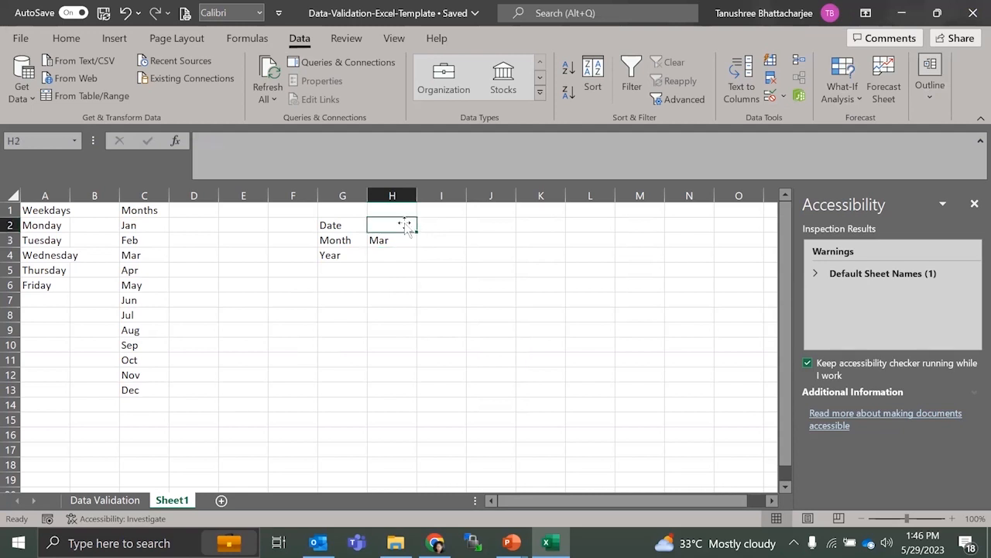
left_click(782, 96)
left_click(806, 117)
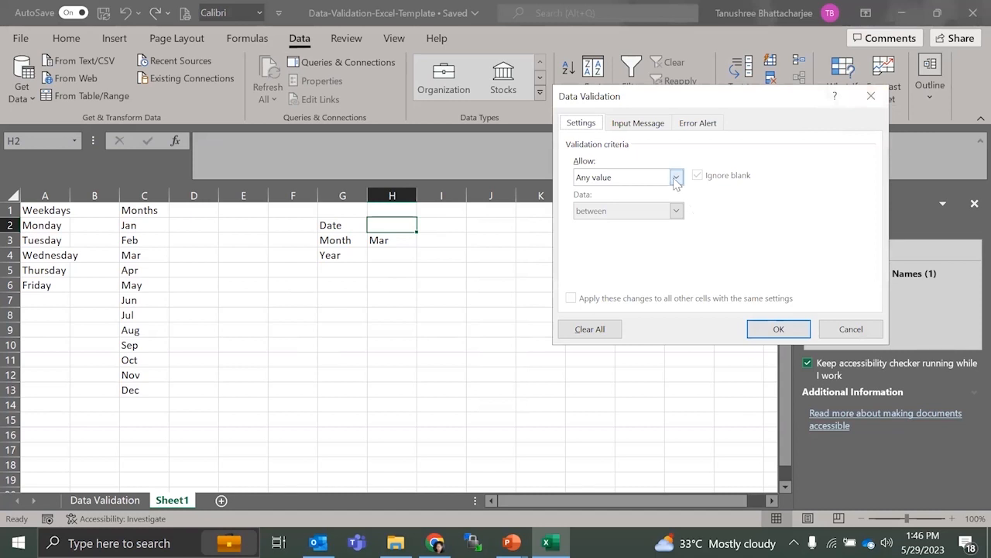
left_click(676, 180)
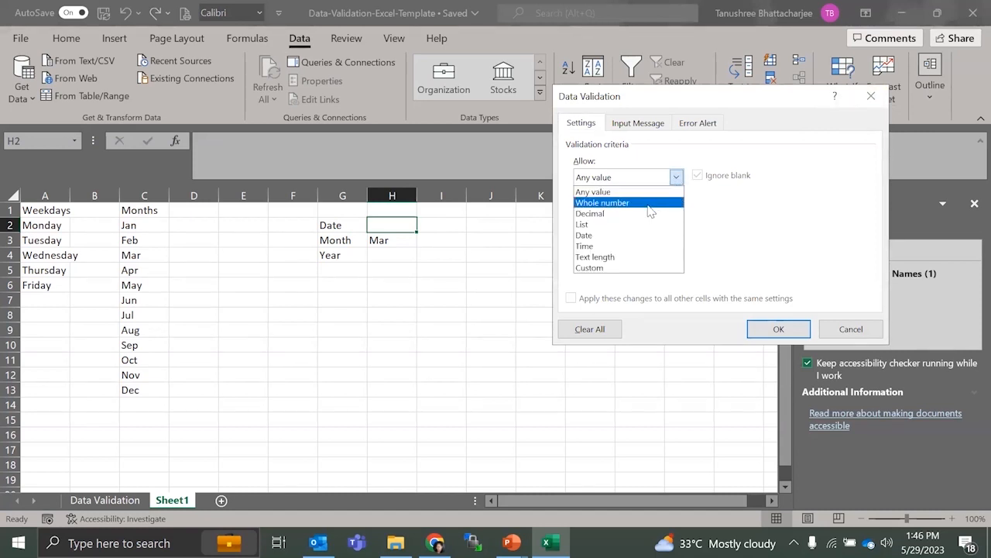
left_click(649, 203)
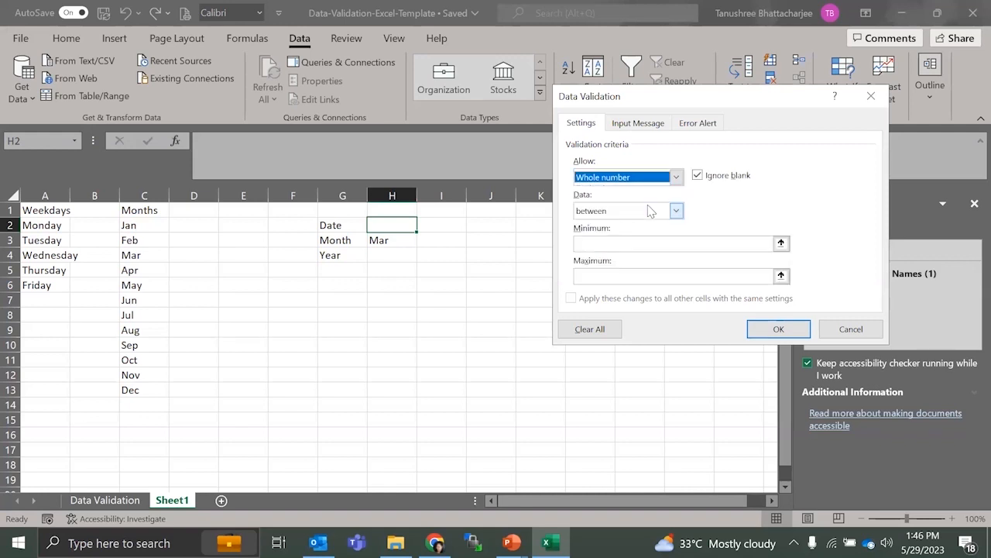
left_click(616, 242)
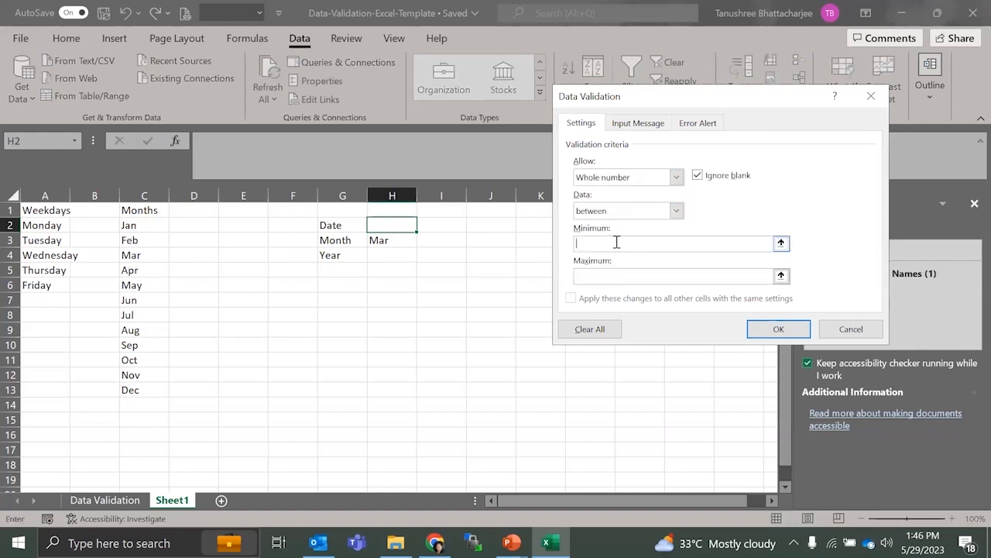
type("131")
left_click(776, 329)
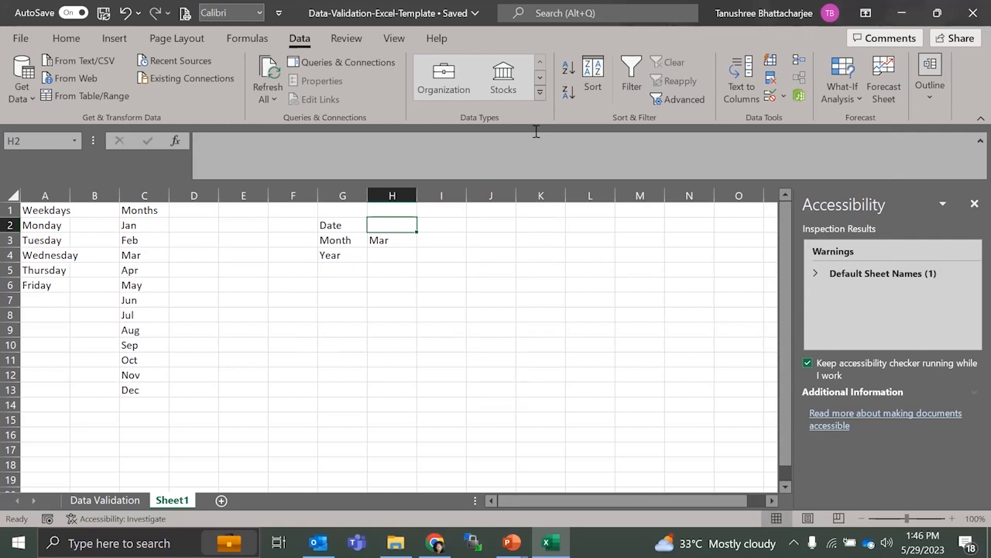
Enter 1 as the date in cell H2
type("1")
key("Return")
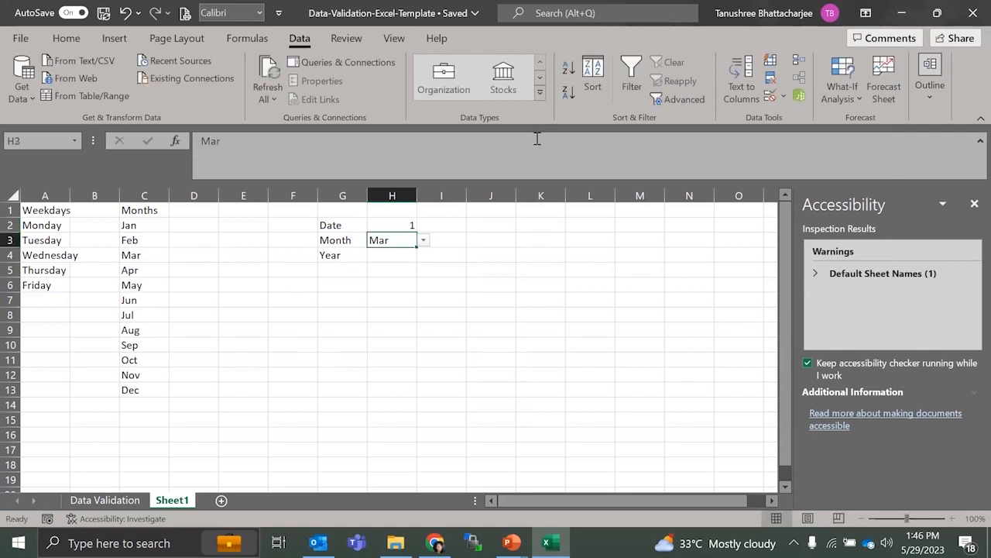
Try to replace the date in H2 with 0, and cancel the entry
key("Up")
type("0")
key("Return")
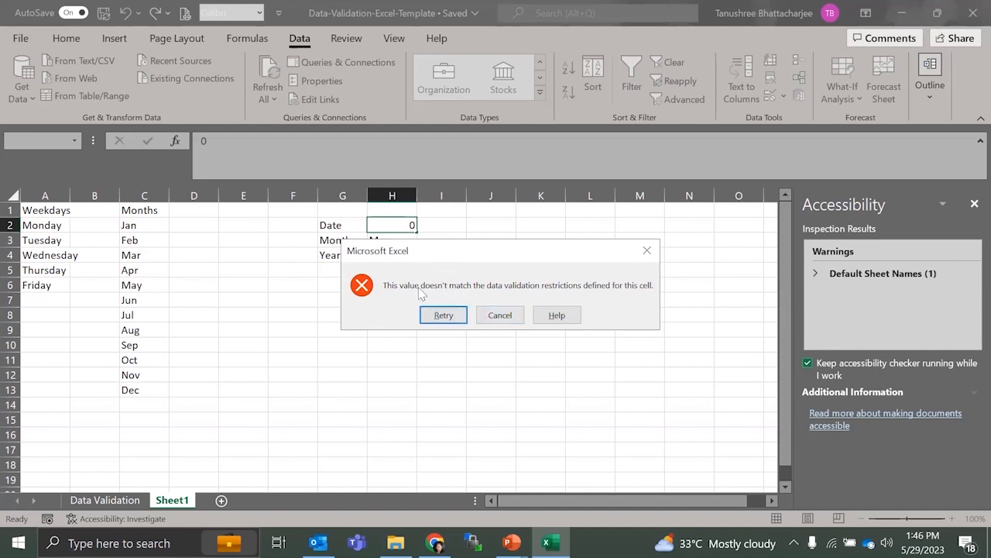
left_click(507, 314)
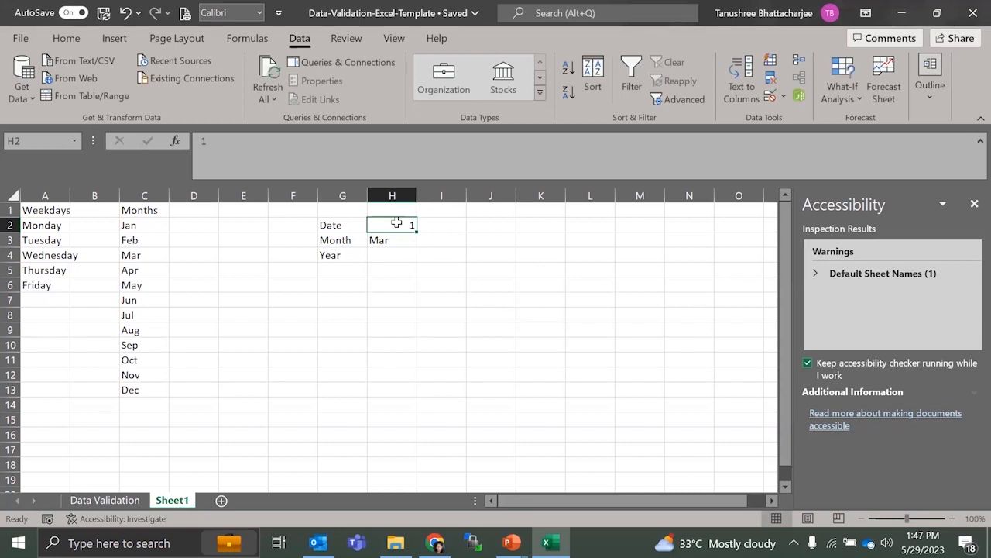
Test the validation of H2 by trying 0 and 35 as dates, choosing to retry after each one
double_click(396, 223)
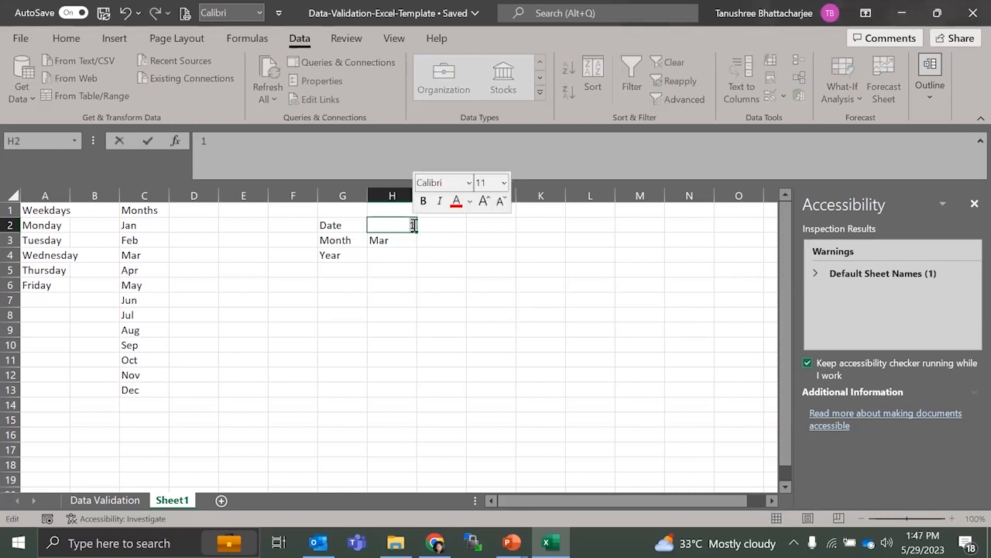
type("0")
key("Return")
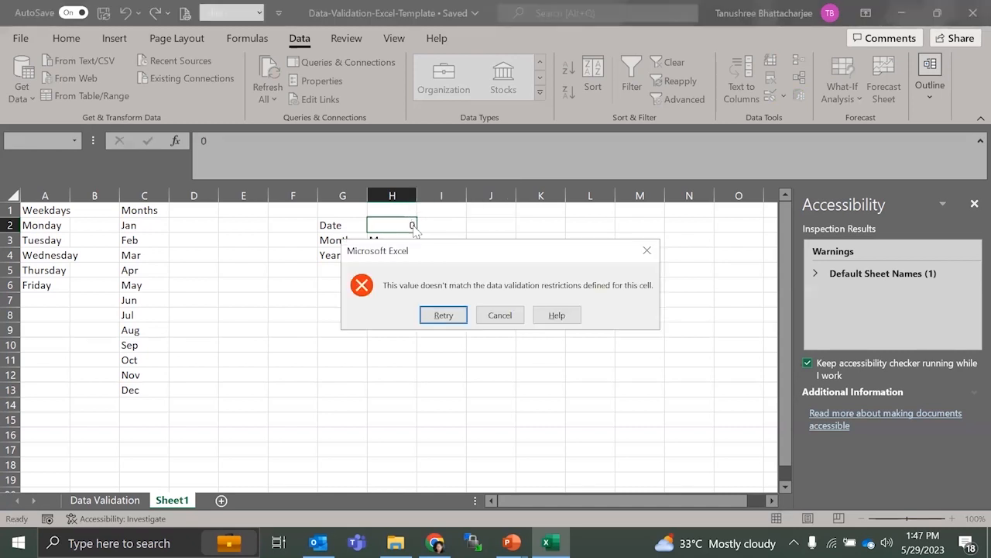
left_click(452, 312)
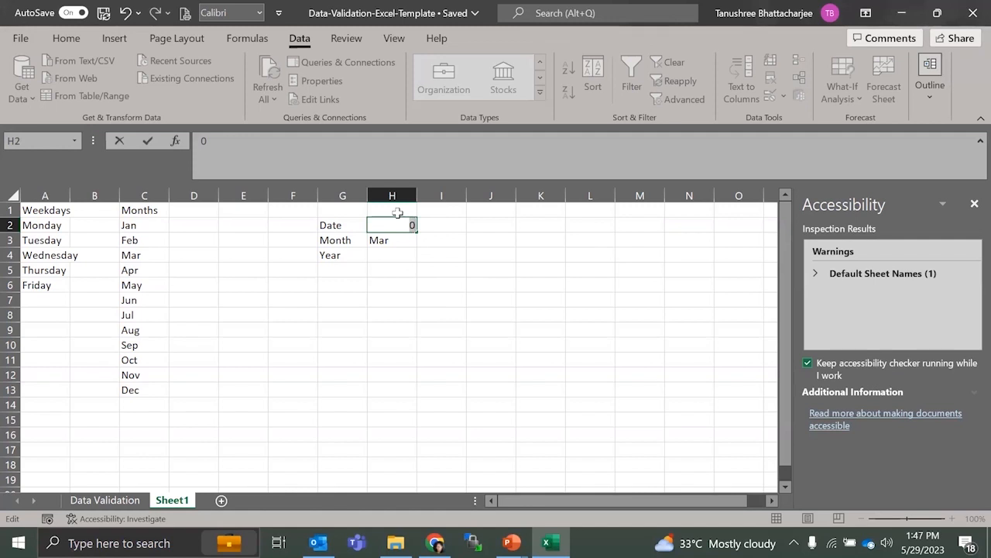
type("35")
key("Return")
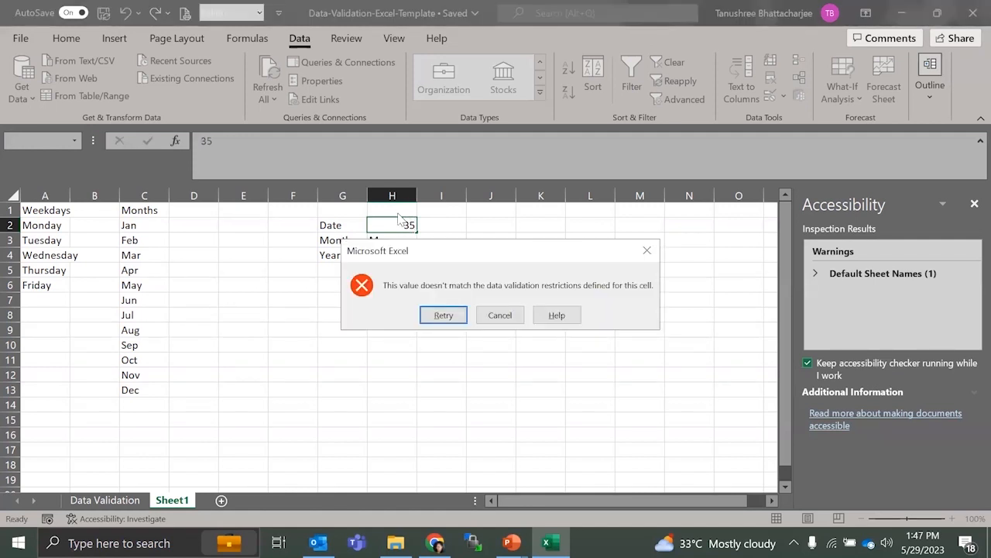
left_click(443, 314)
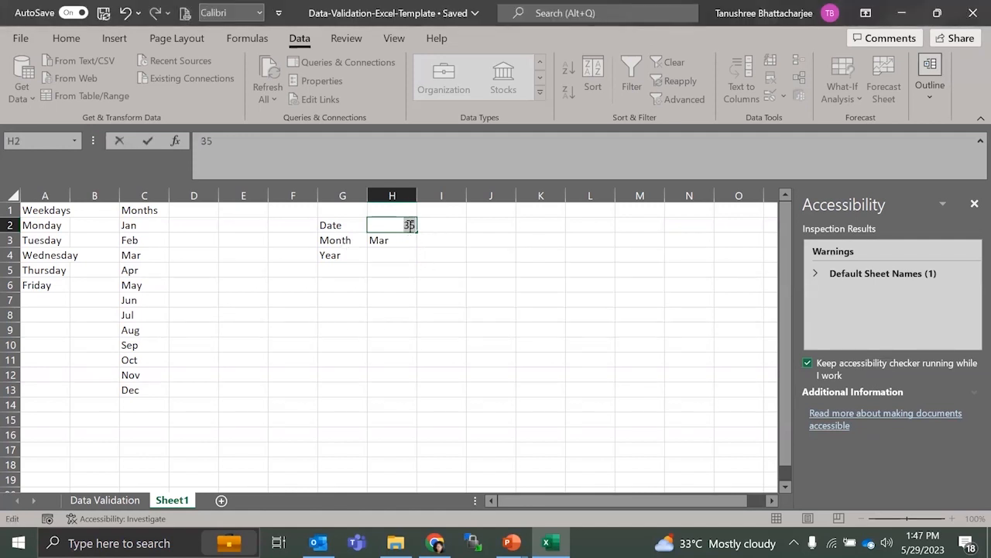
Clear the rejected entry from date cell H2 and enter 31 as the date
key("BackSpace")
key("Return")
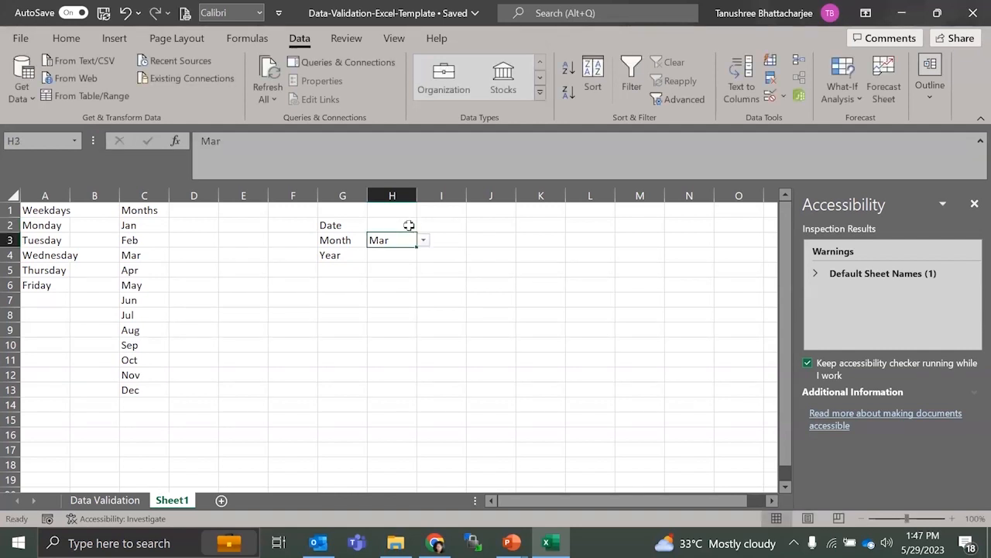
left_click(409, 224)
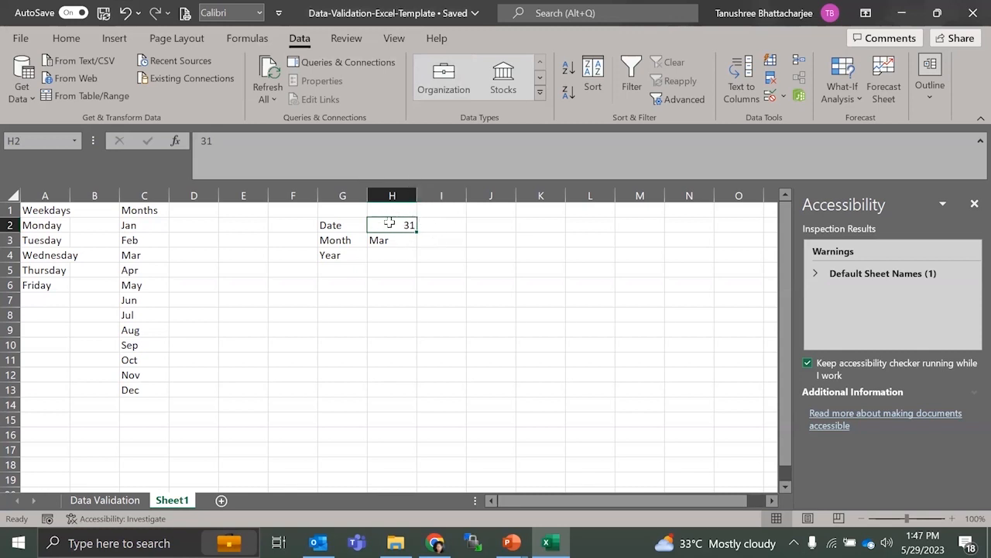
Set the error alert style of H2's data validation to Warning
left_click(770, 98)
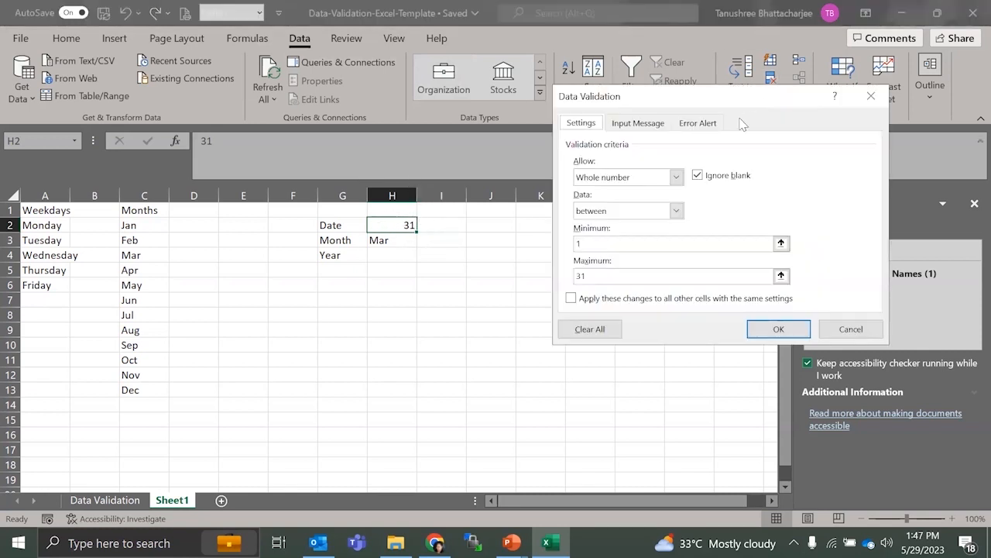
left_click(642, 128)
left_click(682, 126)
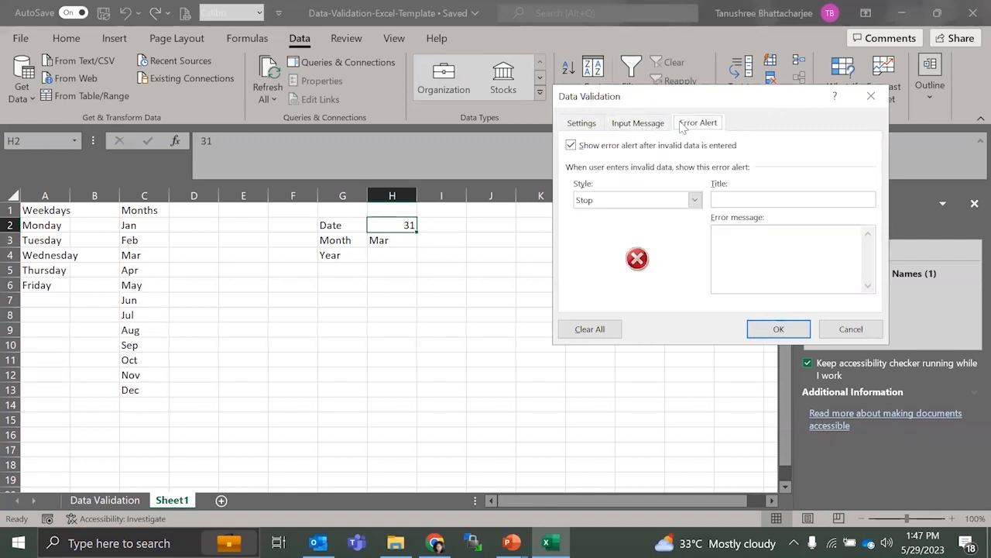
left_click(658, 201)
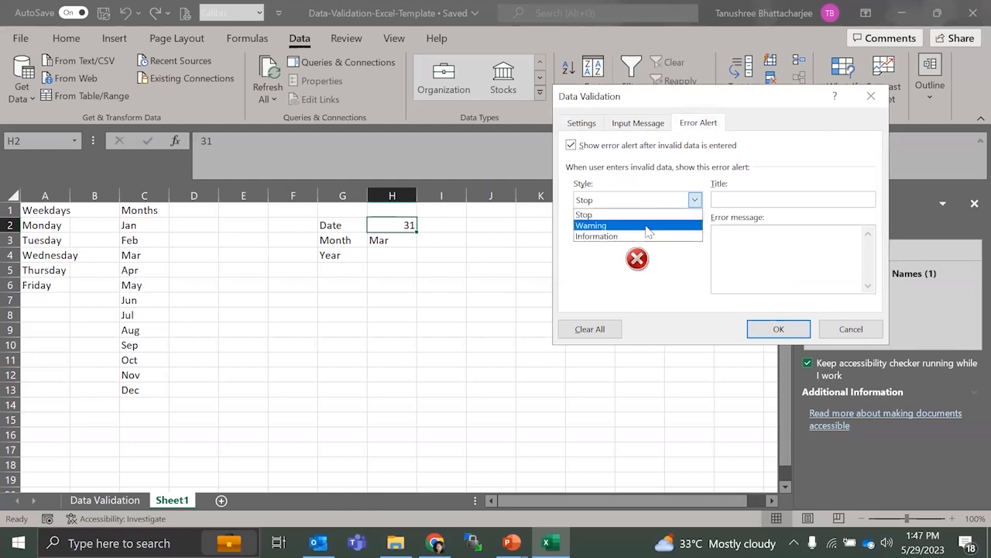
left_click(648, 226)
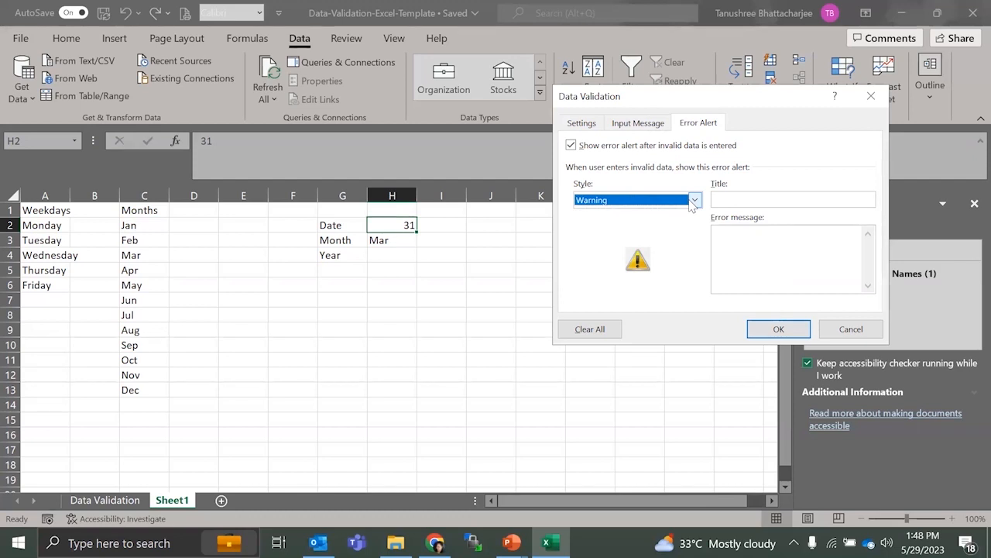
Title H2's error alert "Warning Info" with the message "Please enter collect data", and apply the validation
left_click(738, 199)
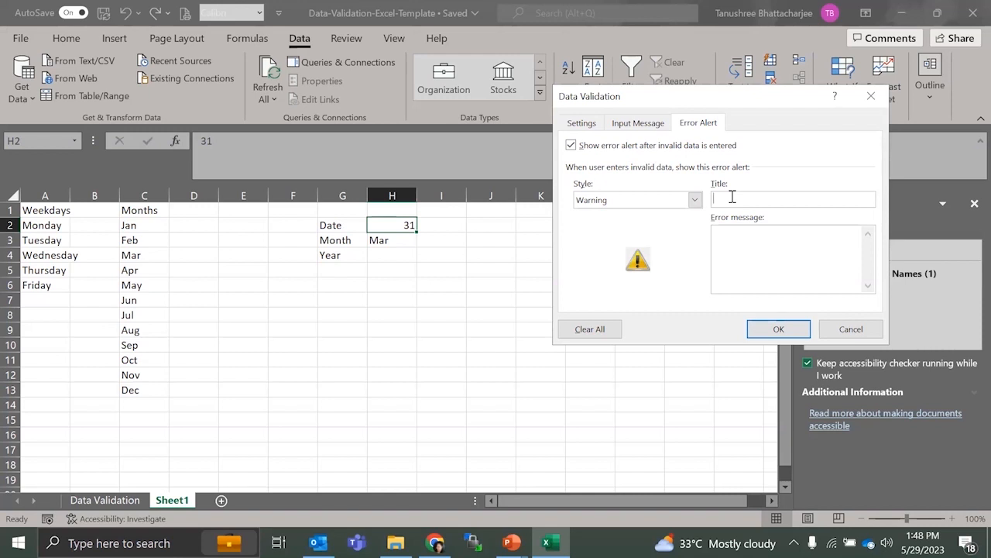
type("Warning Info")
key("Tab")
type("Please entor collec")
key("BackSpace")
key("BackSpace")
key("BackSpace")
key("BackSpace")
key("BackSpace")
key("BackSpace")
key("BackSpace")
key("BackSpace")
type("er collect data")
left_click(775, 328)
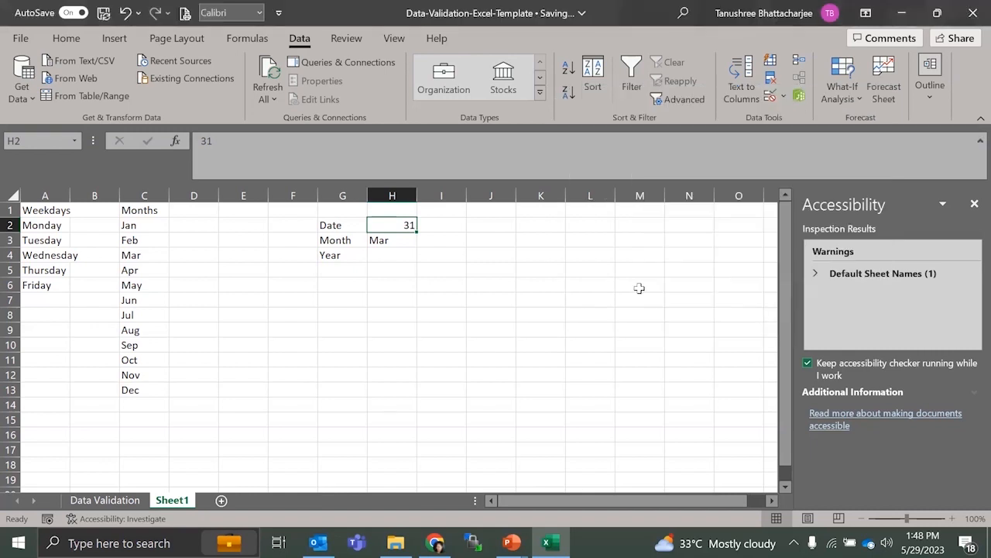
Test the warning alert by entering 0 as the date in H2 and choosing to continue
left_click(410, 268)
left_click(411, 226)
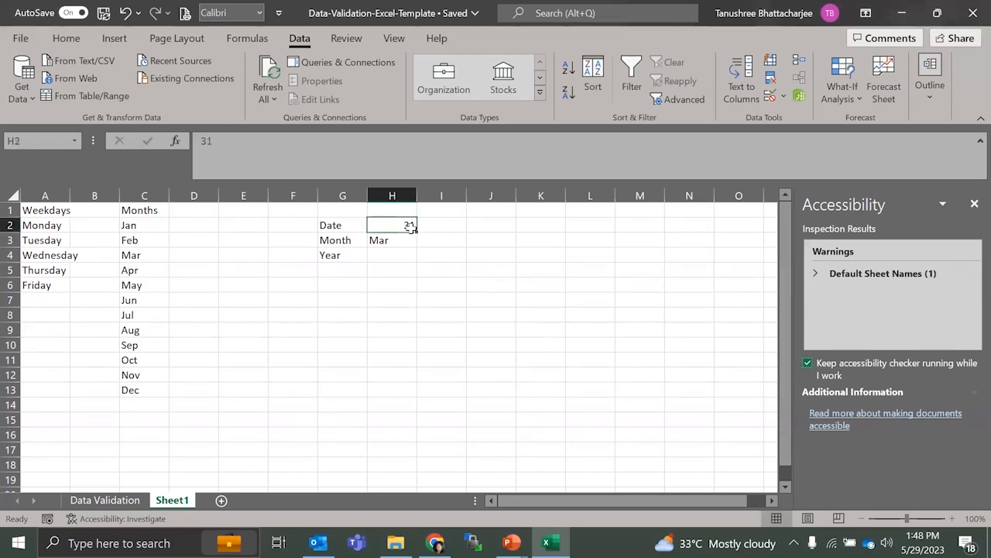
double_click(412, 227)
double_click(411, 227)
type("0")
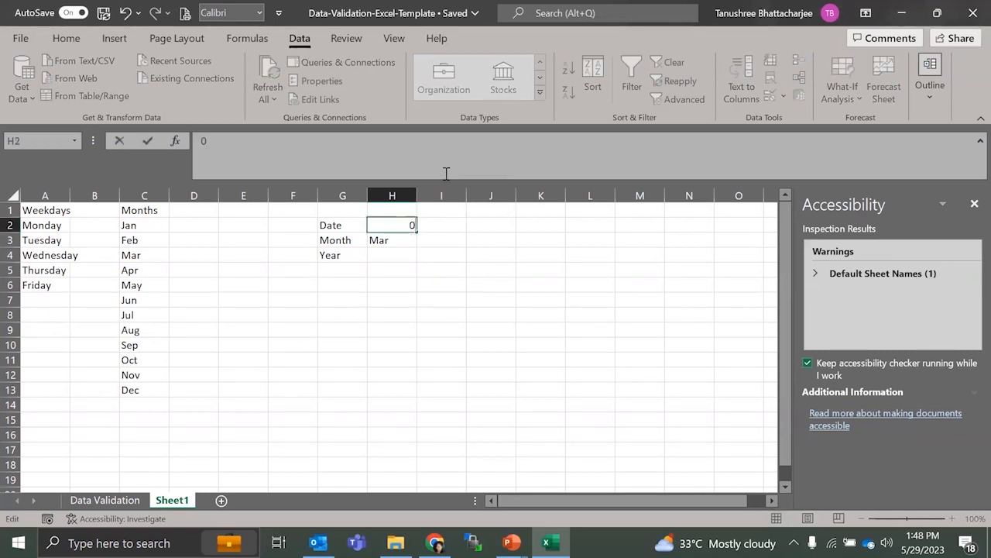
key("Return")
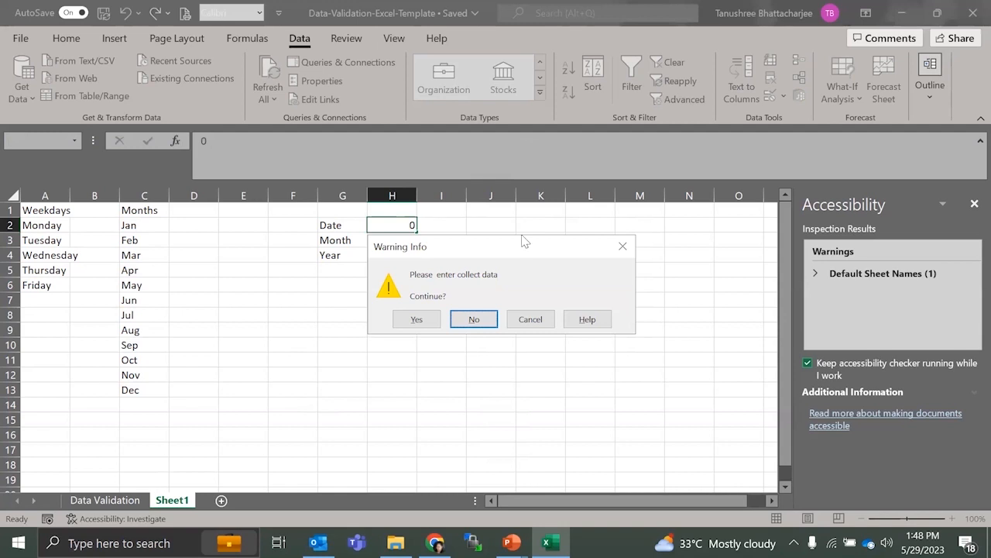
left_click(430, 321)
Review the error alert style options, title and message of H2's data validation, keeping the Warning style
left_click(397, 222)
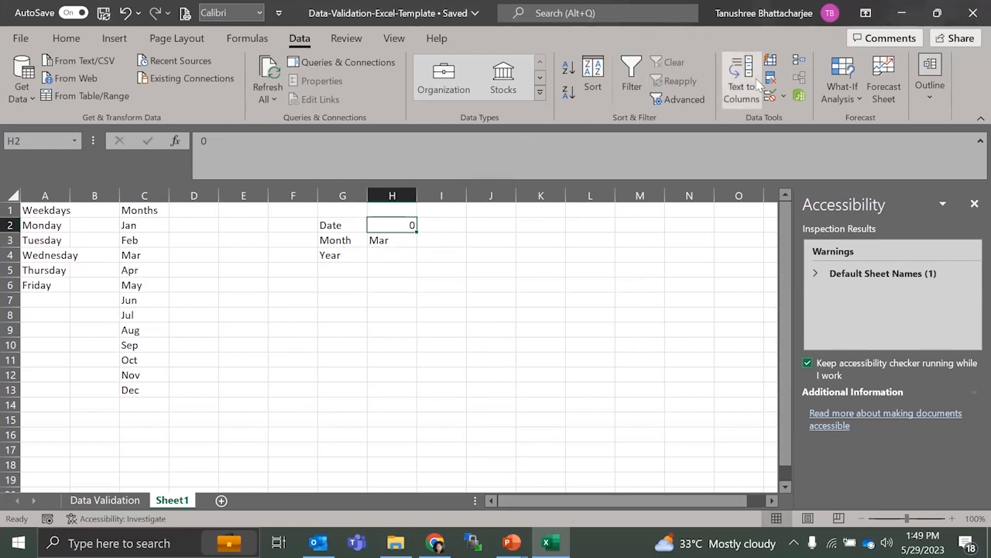
left_click(769, 98)
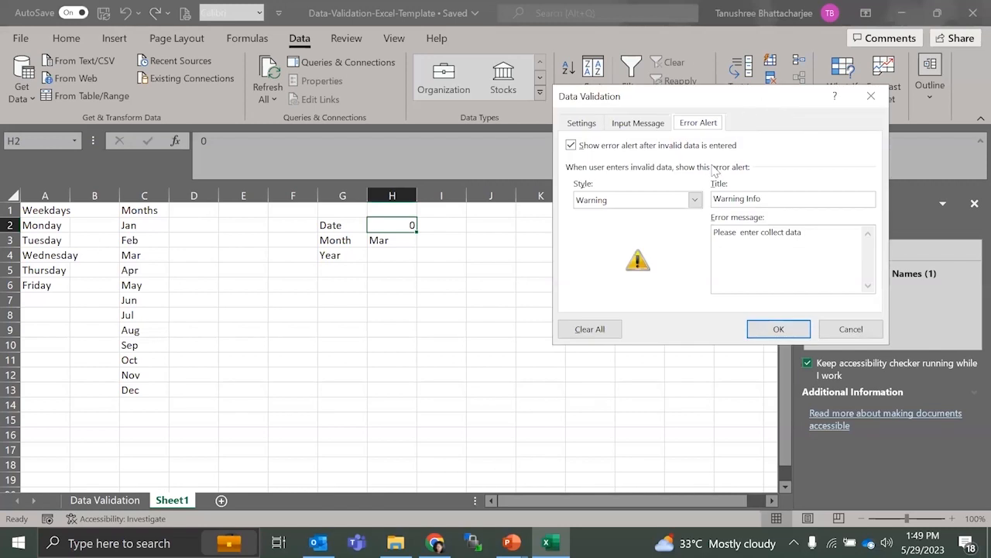
left_click(662, 199)
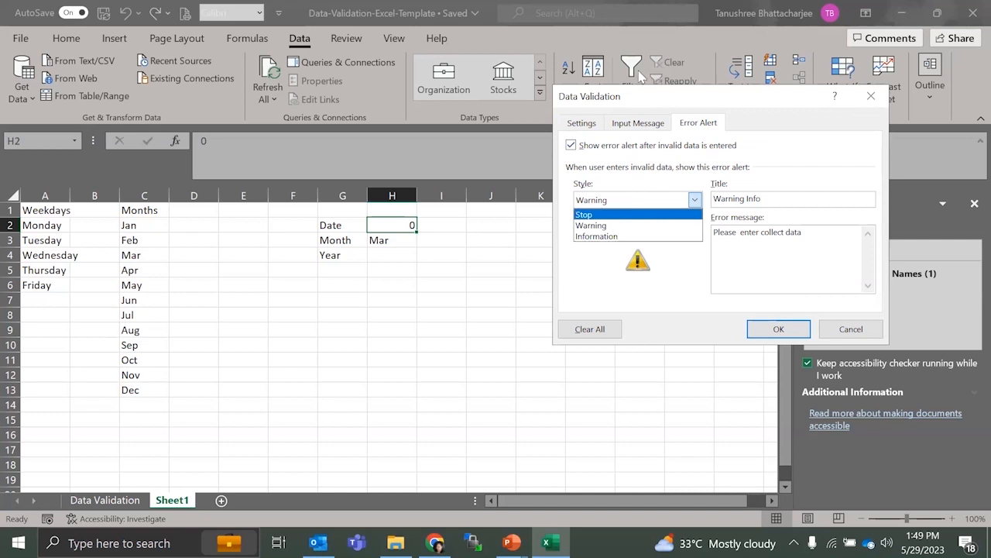
left_click(621, 249)
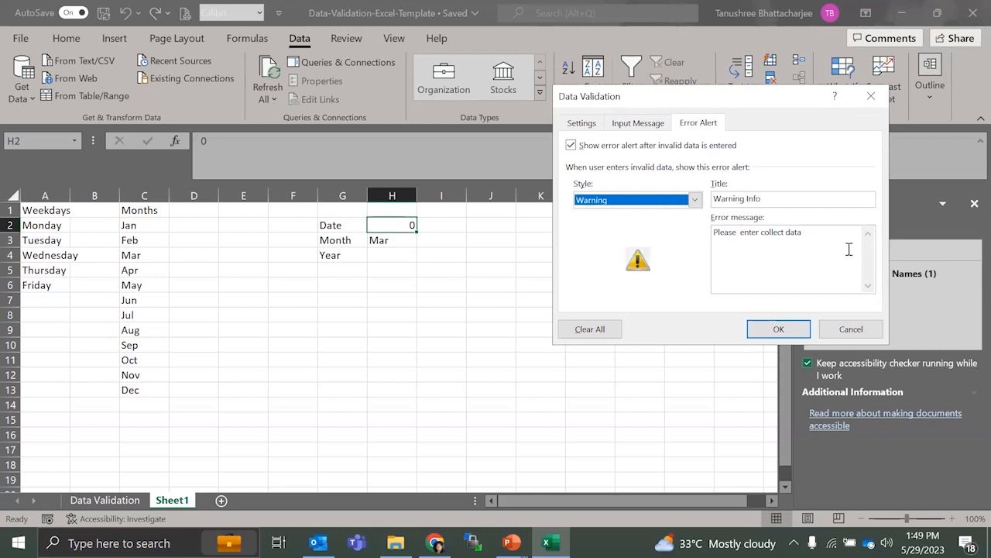
left_click_drag(836, 250, 719, 231)
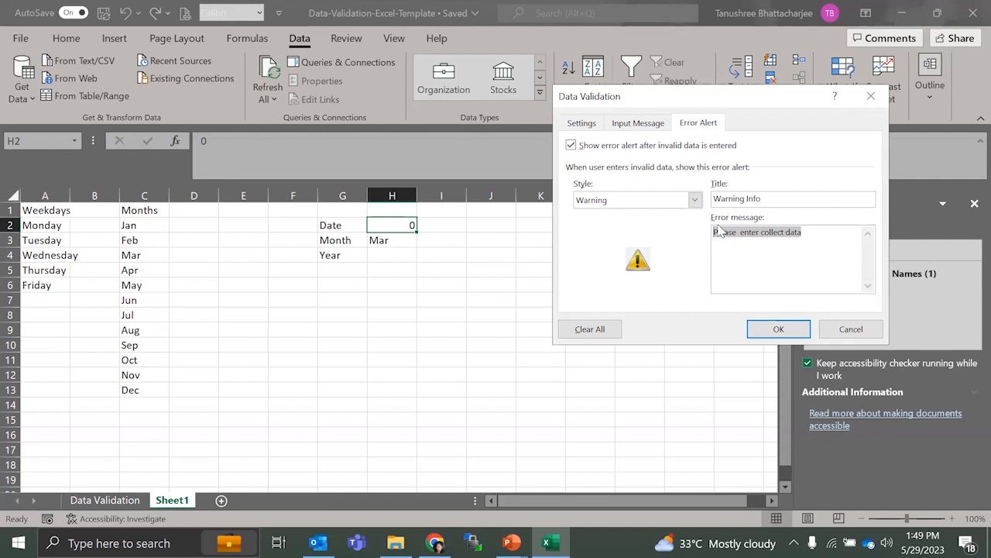
left_click(787, 252)
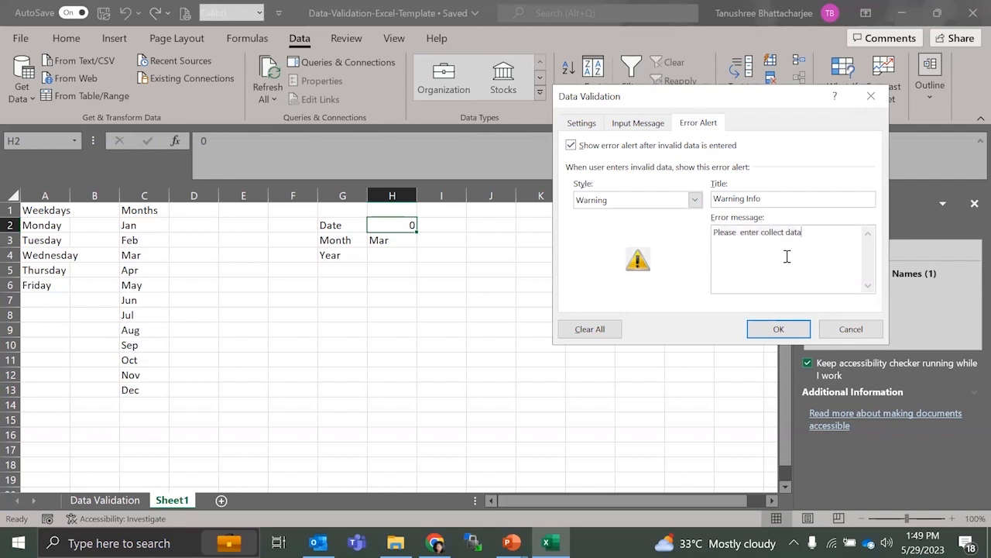
left_click(778, 329)
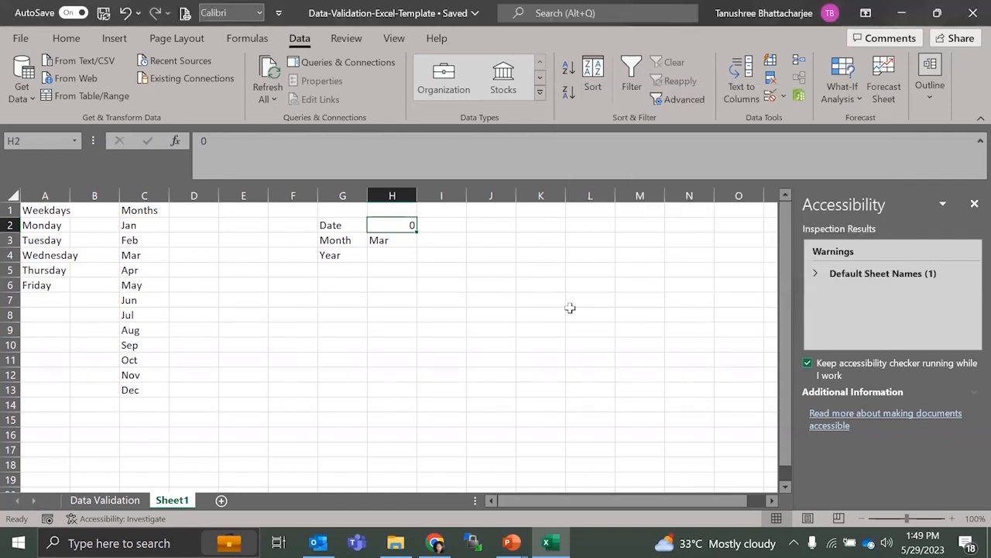
Enter 32 as the date in H2 and accept it despite the warning
left_click(402, 274)
left_click(406, 224)
type("32")
key("Return")
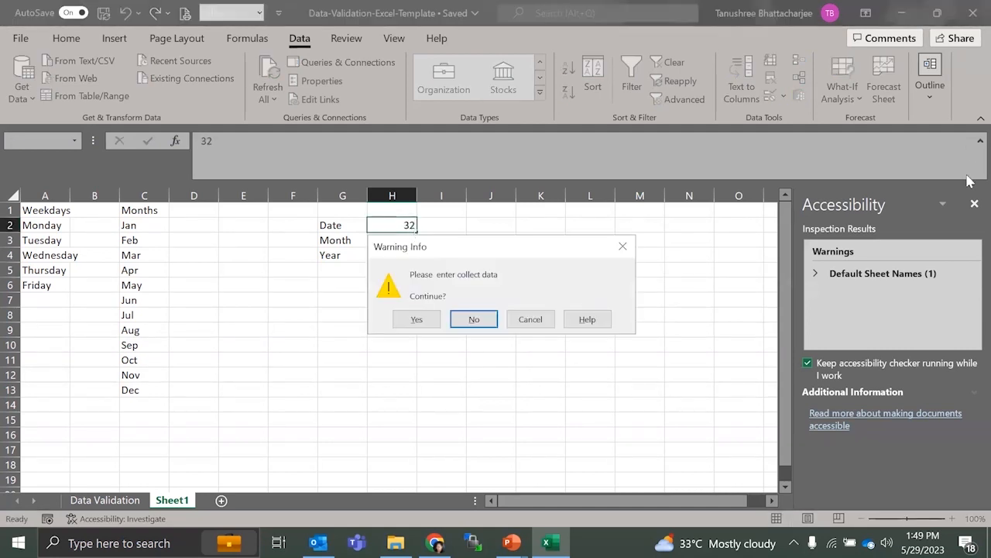
left_click(418, 320)
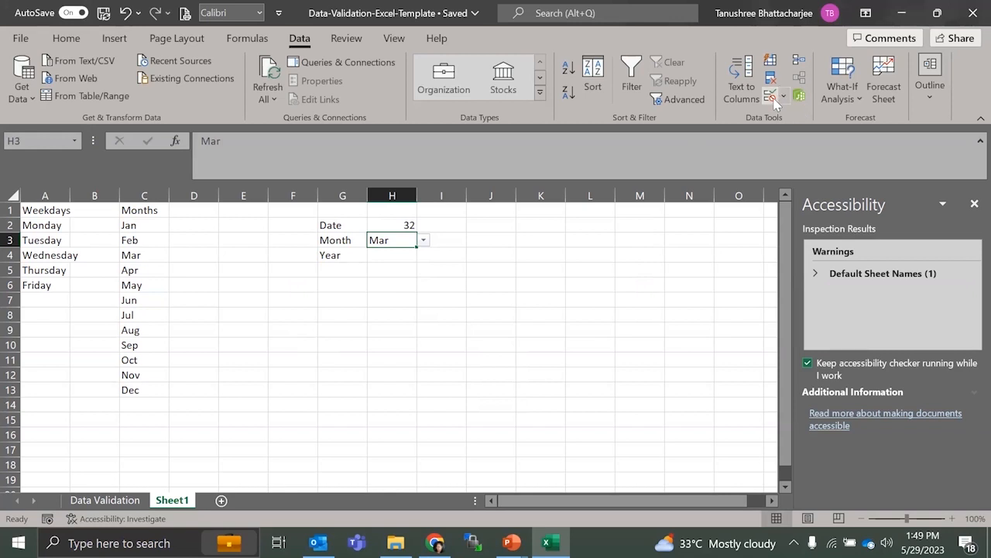
On the Data Validation sheet, view the validation settings and input message of B1:B4, and close the settings without applying changes
left_click(136, 501)
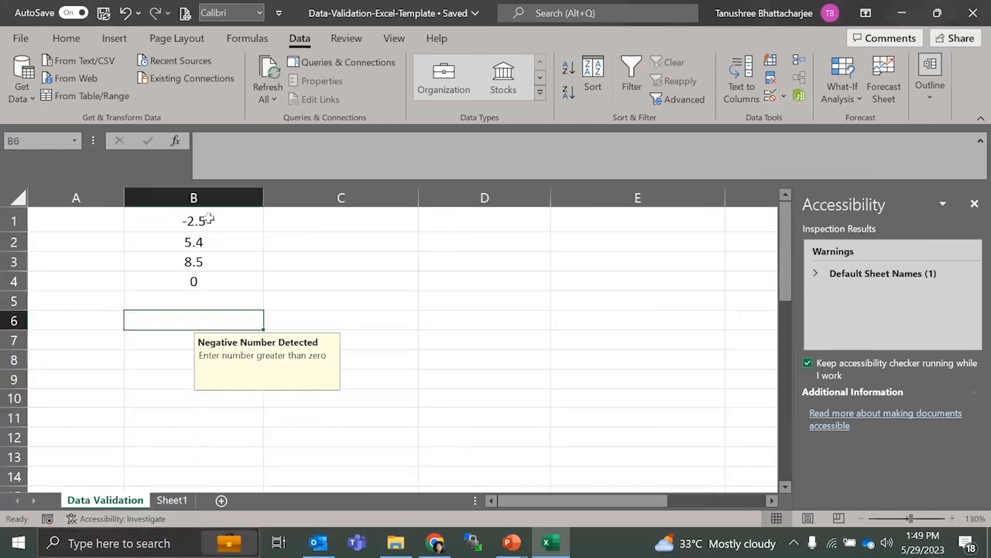
left_click_drag(209, 220, 210, 279)
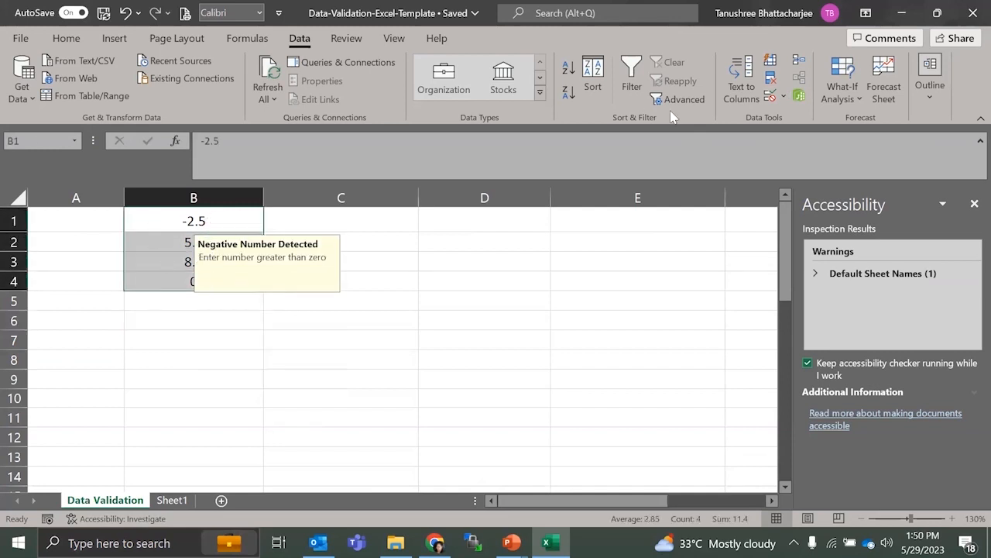
left_click(770, 96)
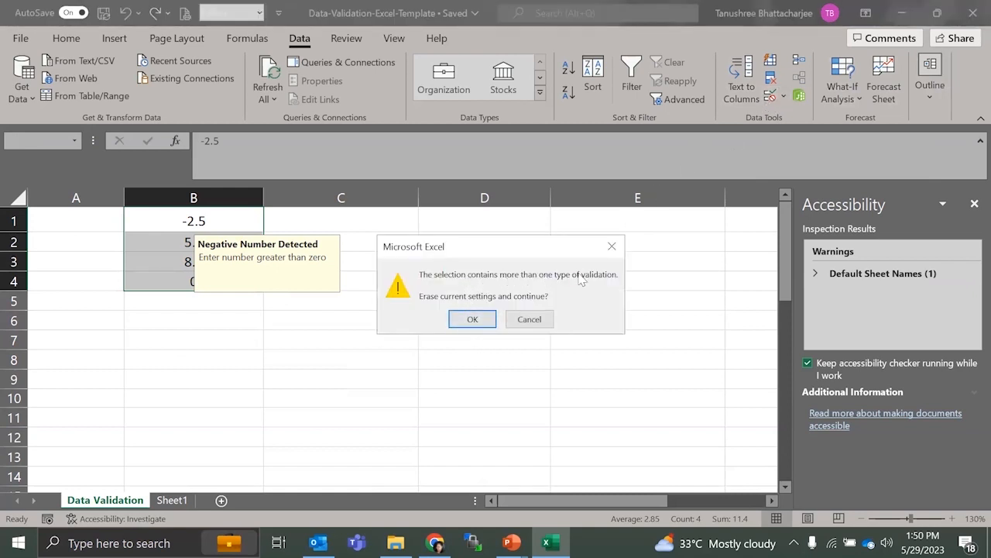
left_click(467, 324)
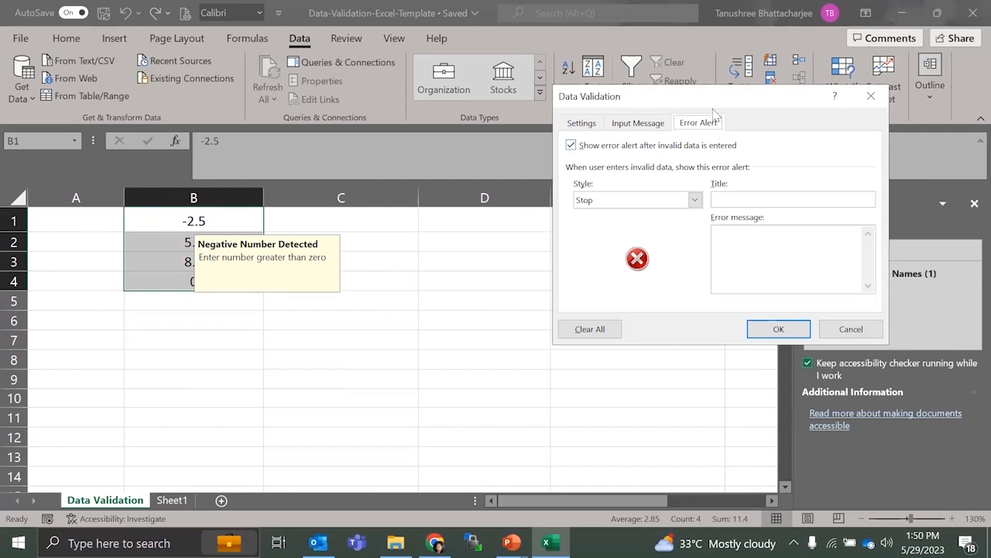
left_click_drag(721, 93, 640, 246)
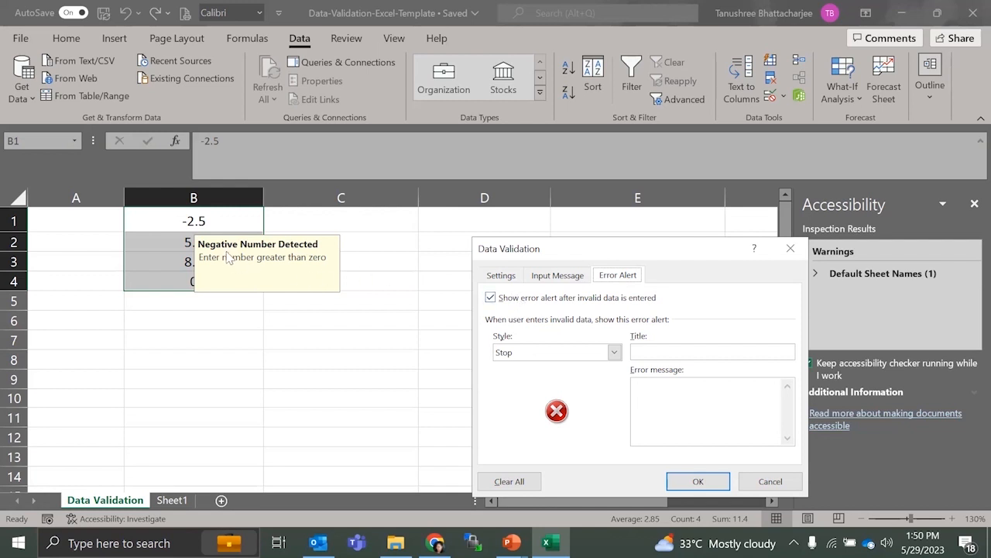
left_click(790, 248)
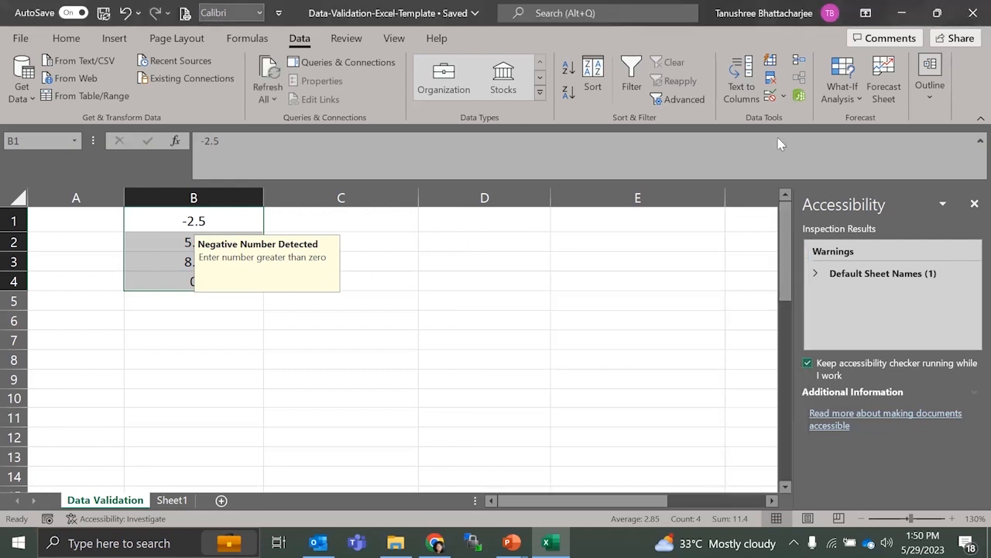
Clear the validation circles on the Data Validation sheet
left_click(782, 96)
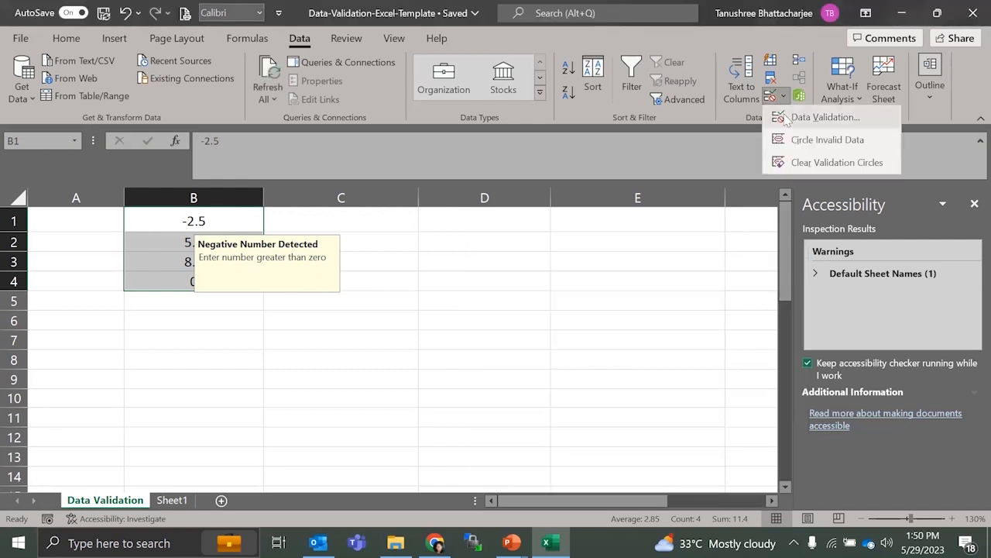
left_click(798, 162)
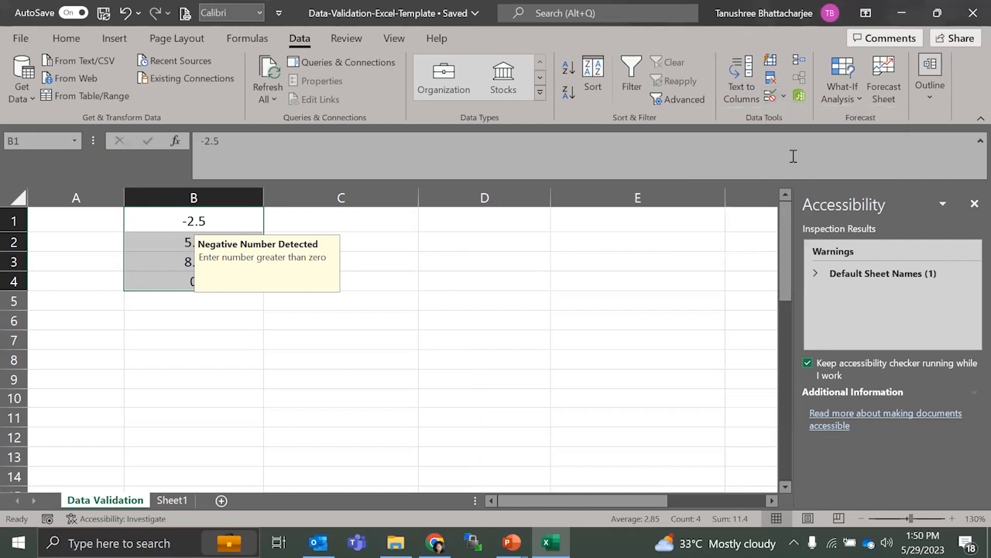
left_click(135, 309)
Enter the sample numbers 2, 3, -4 and -5 in cells D1 to D4
left_click(436, 213)
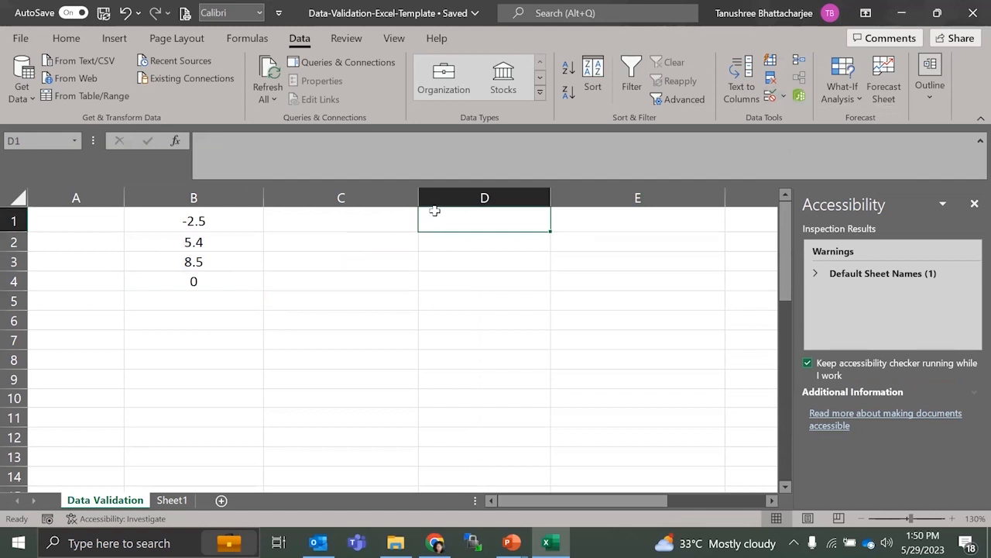
type("2")
key("Return")
type("3")
key("Return")
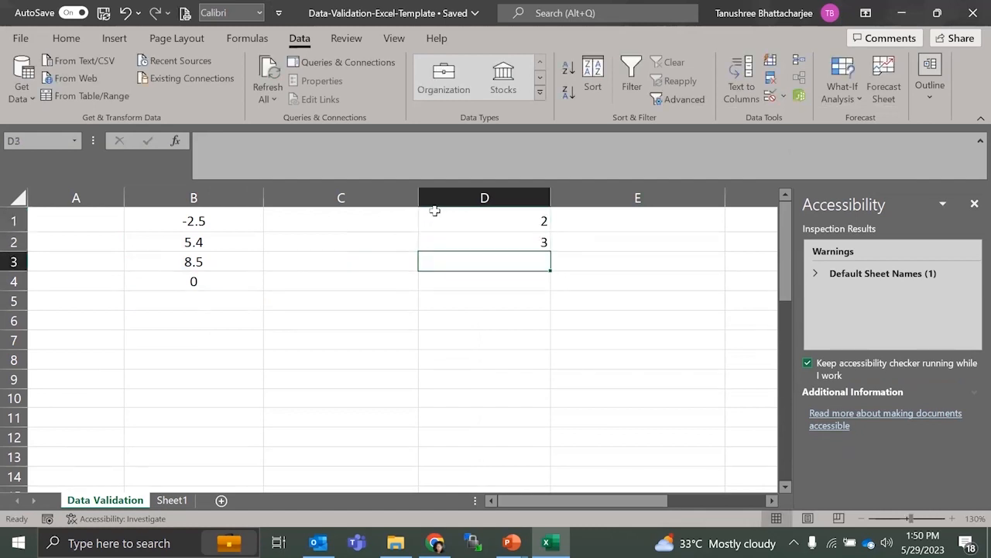
type("-4")
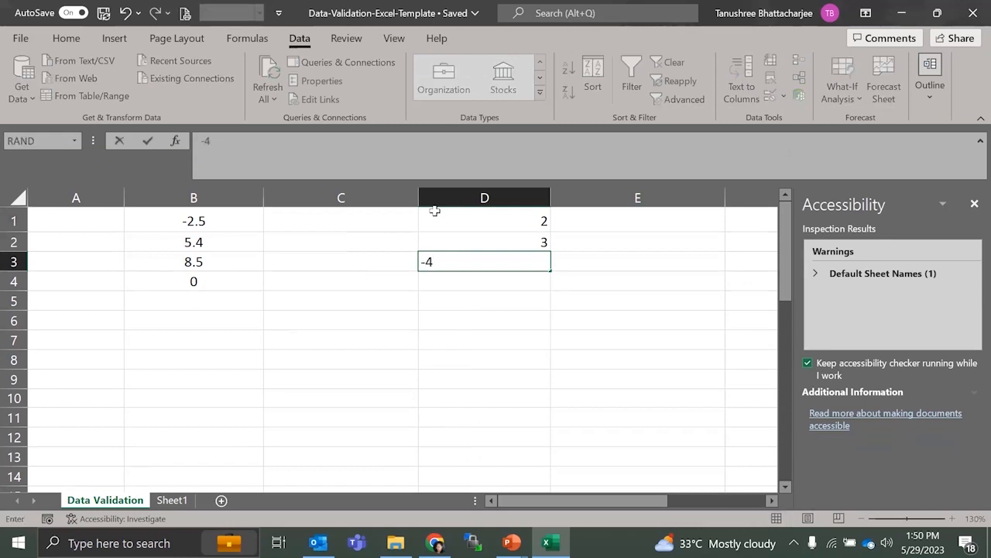
key("Return")
type("-5")
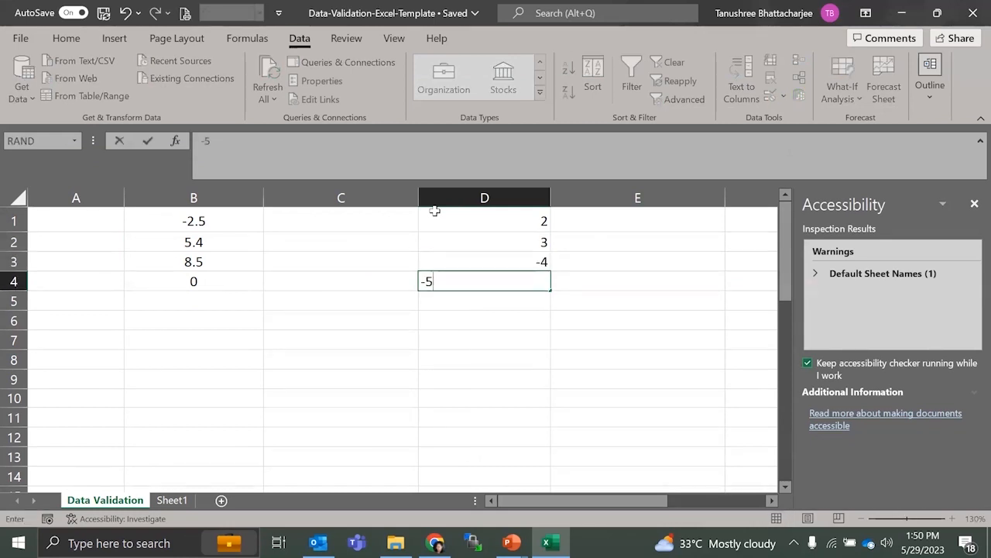
key("Return")
Add an input message to cells D1:D4 with the title "Enter carefully" and the text "Please see data restrictions"
left_click_drag(433, 219, 447, 279)
left_click(770, 96)
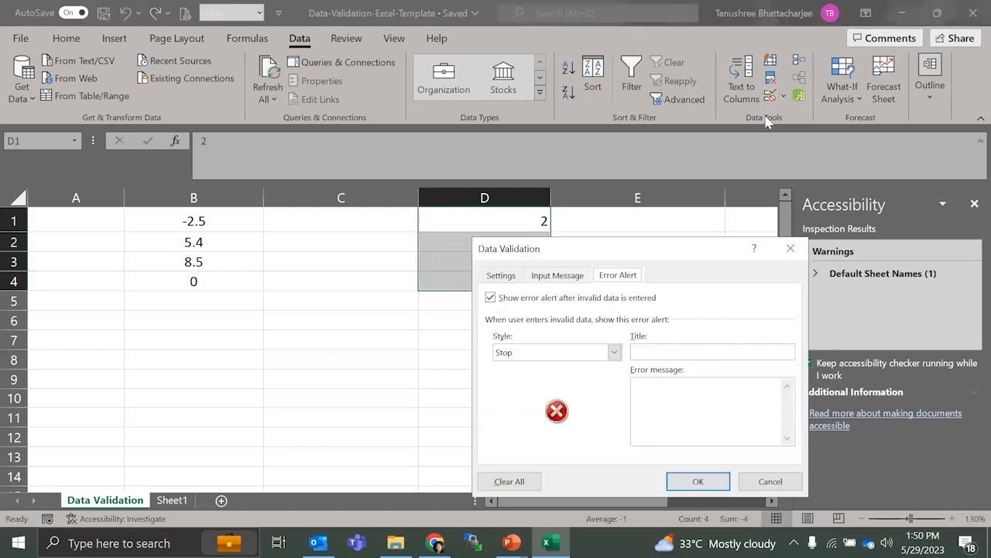
left_click(542, 279)
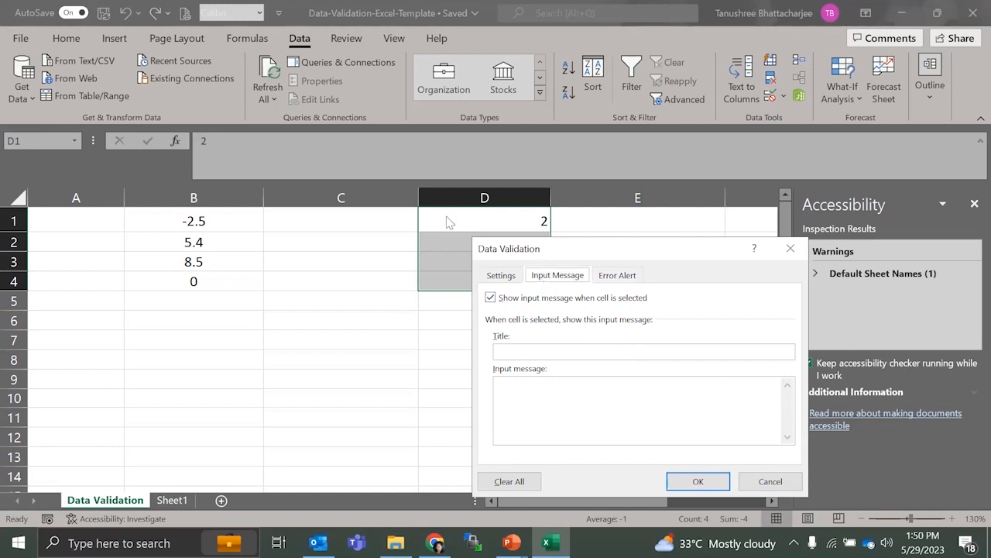
left_click(546, 348)
left_click(544, 403)
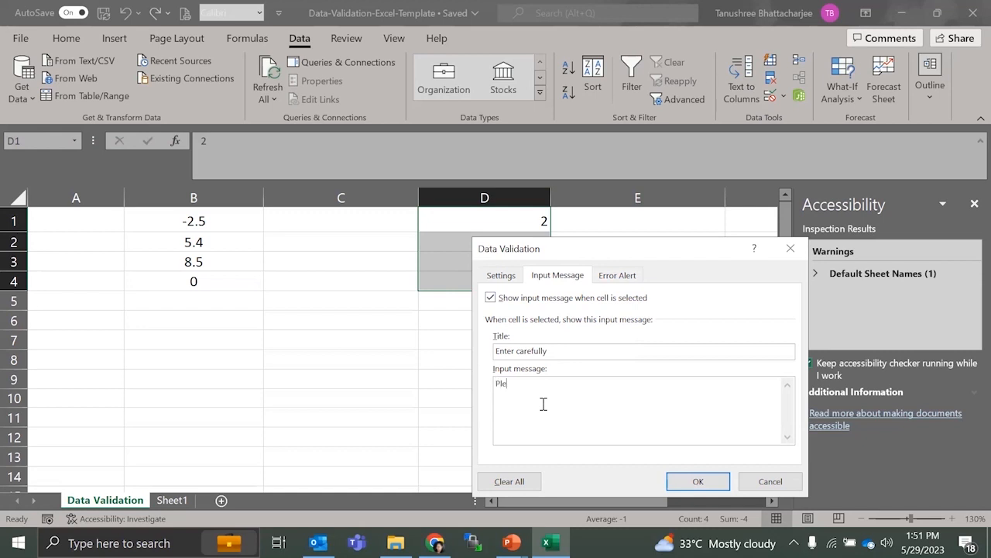
type("Please see data restrictions")
left_click(501, 279)
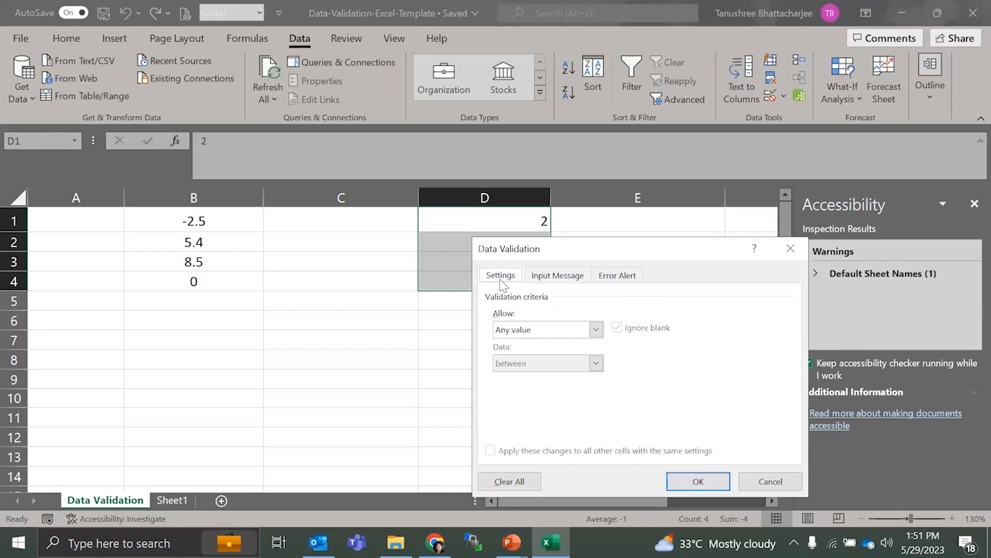
left_click(607, 276)
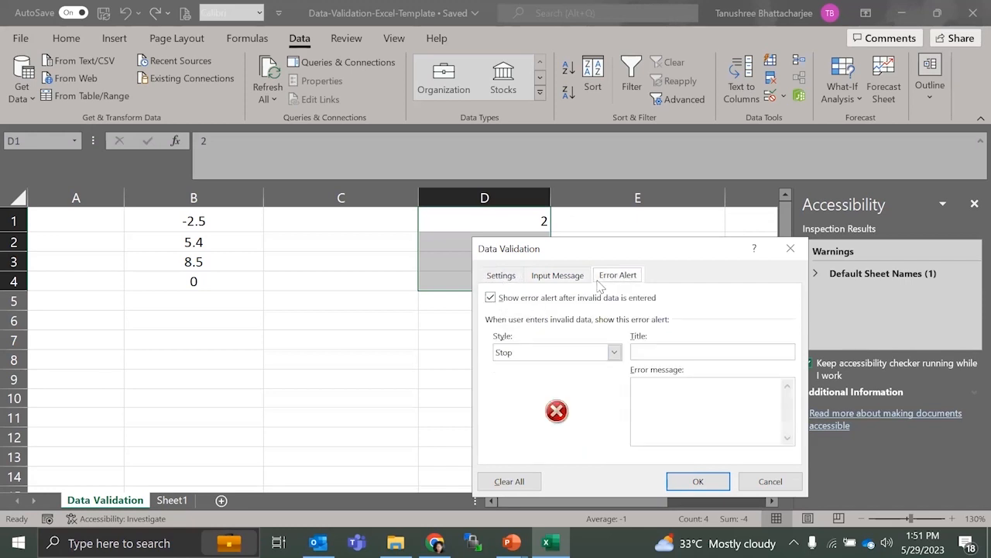
left_click(697, 480)
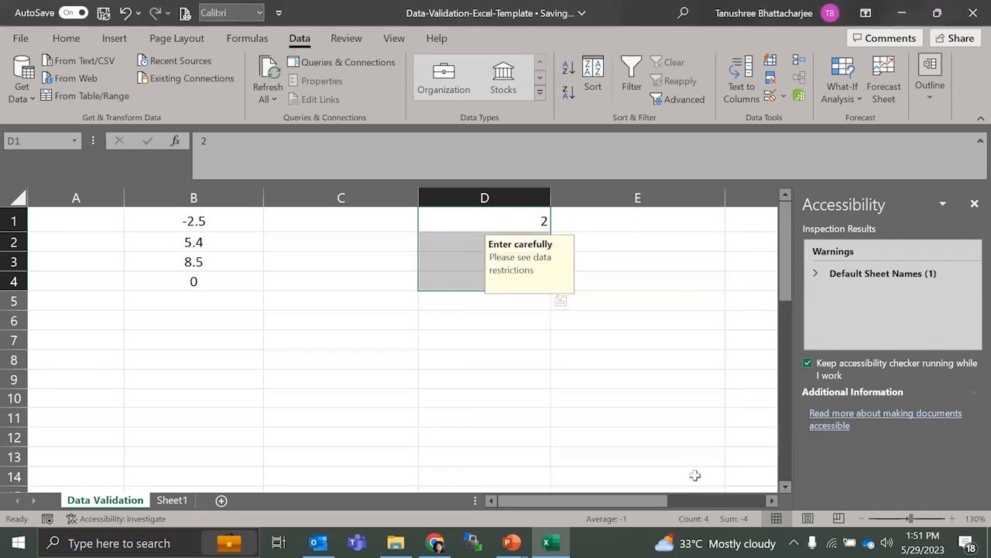
Select the cells in D1:D4 one by one to check their input message
left_click(625, 365)
left_click(516, 264)
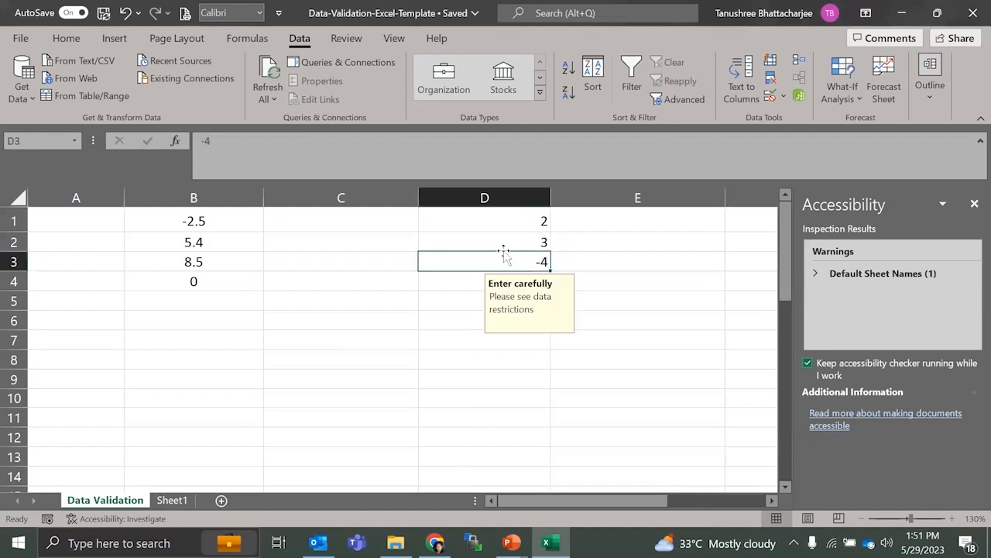
left_click(493, 242)
left_click(488, 223)
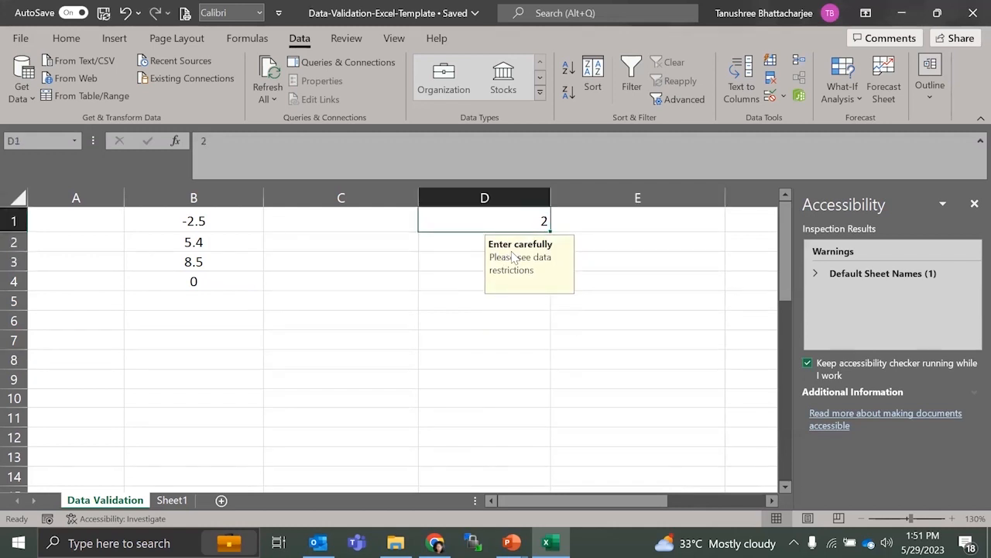
left_click(459, 269)
left_click(464, 293)
left_click(465, 279)
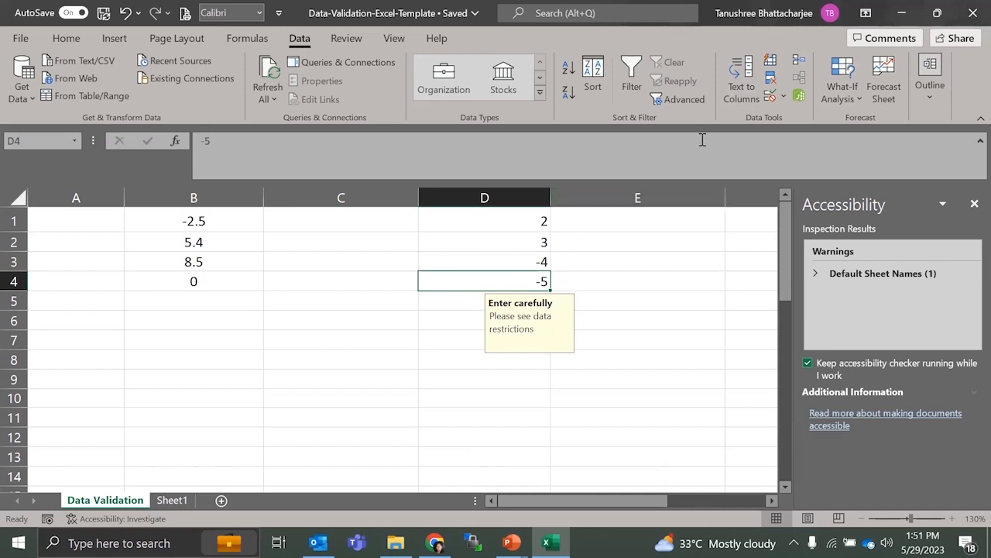
Circle the invalid data on the Data Validation sheet
left_click(784, 99)
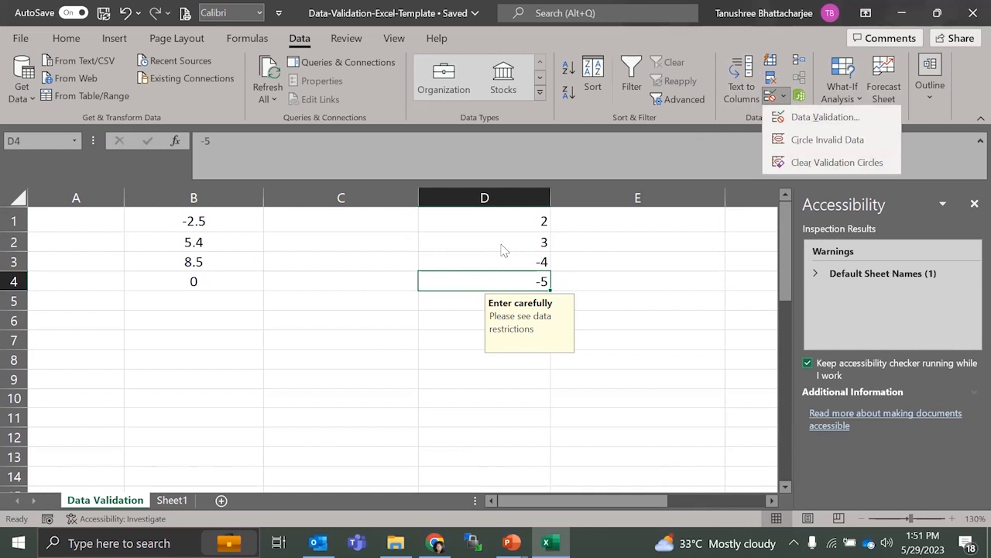
key("Escape")
left_click_drag(511, 221, 516, 288)
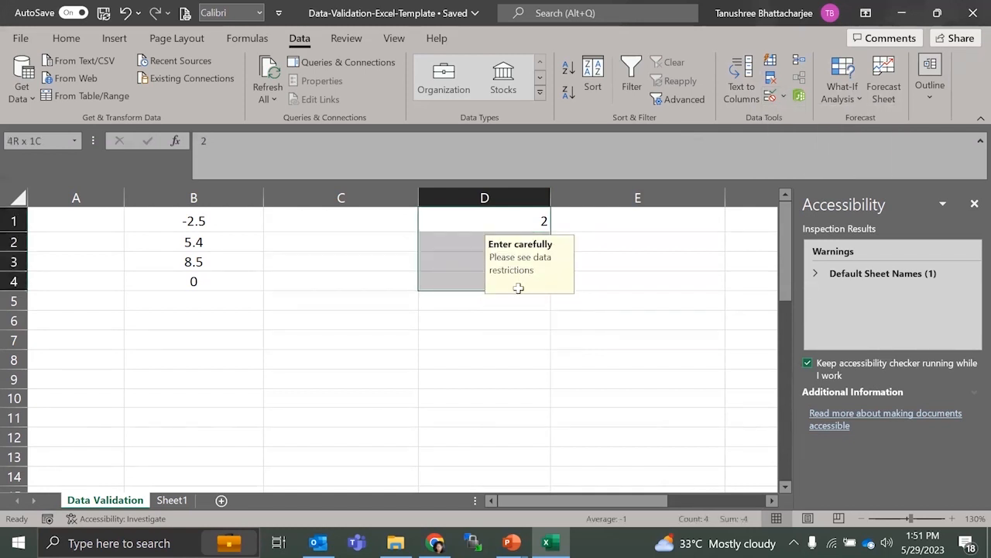
left_click(781, 95)
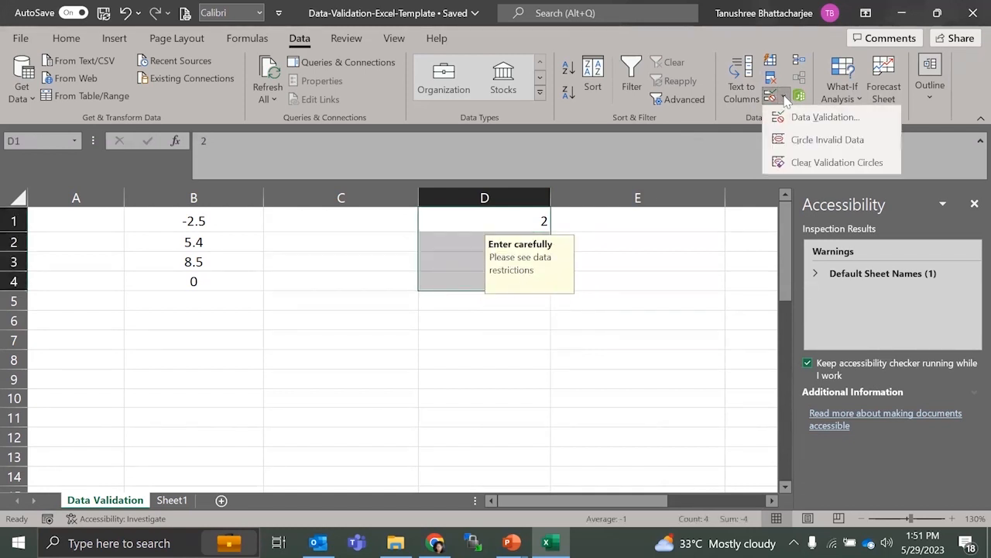
left_click(816, 142)
left_click(546, 318)
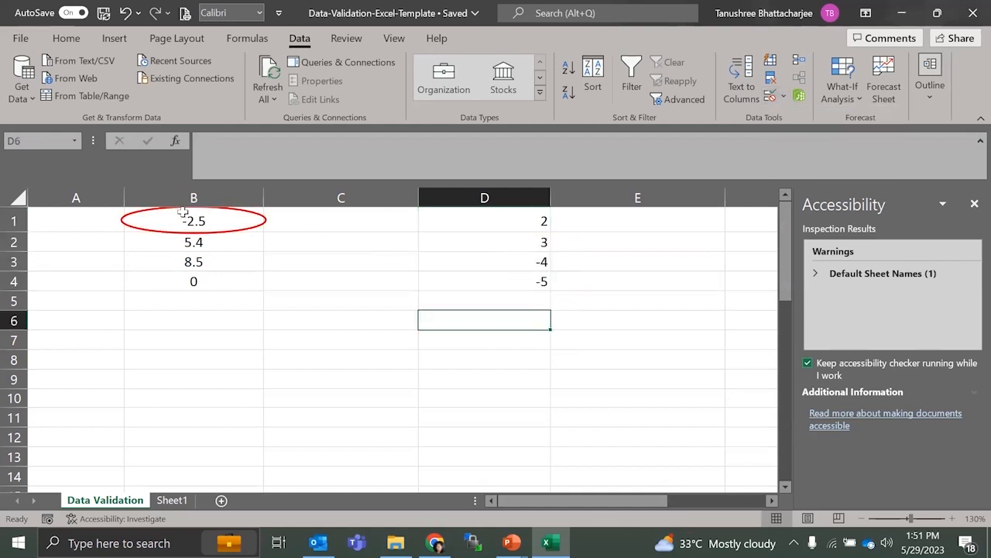
Restrict cells D1:D4 to whole numbers greater than 0, keeping their existing input message
left_click_drag(184, 213, 192, 273)
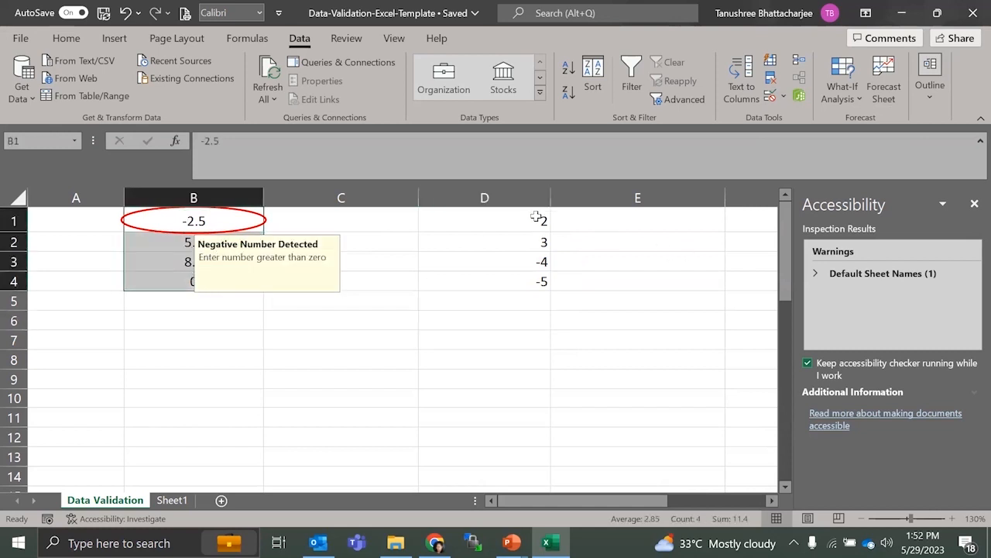
left_click_drag(536, 219, 545, 274)
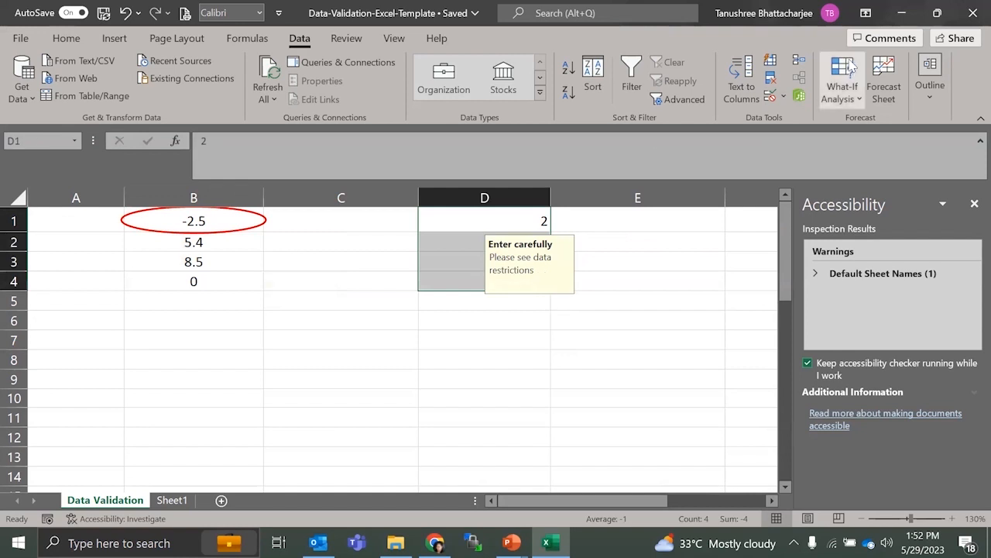
left_click(783, 96)
left_click(787, 114)
left_click(502, 276)
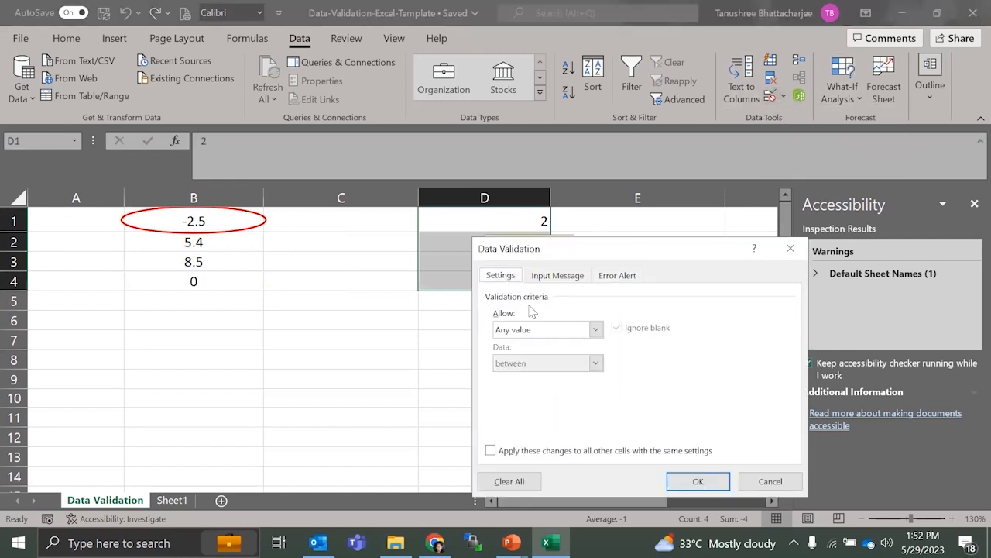
left_click(595, 330)
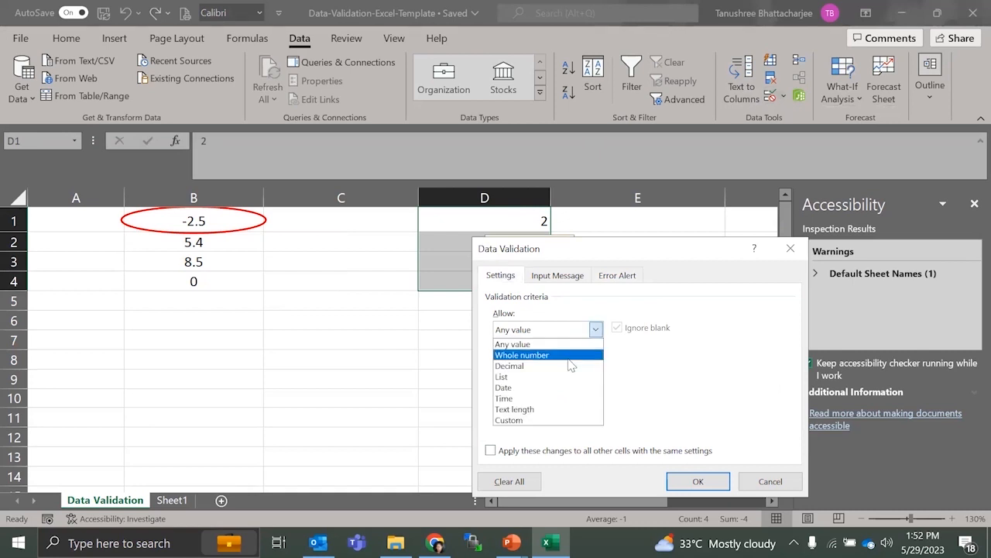
left_click(570, 358)
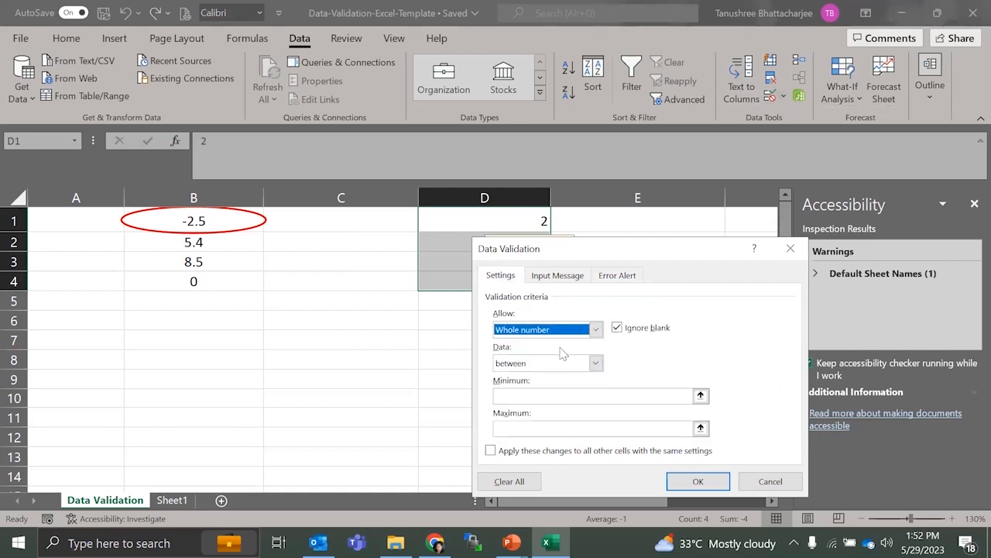
left_click(595, 364)
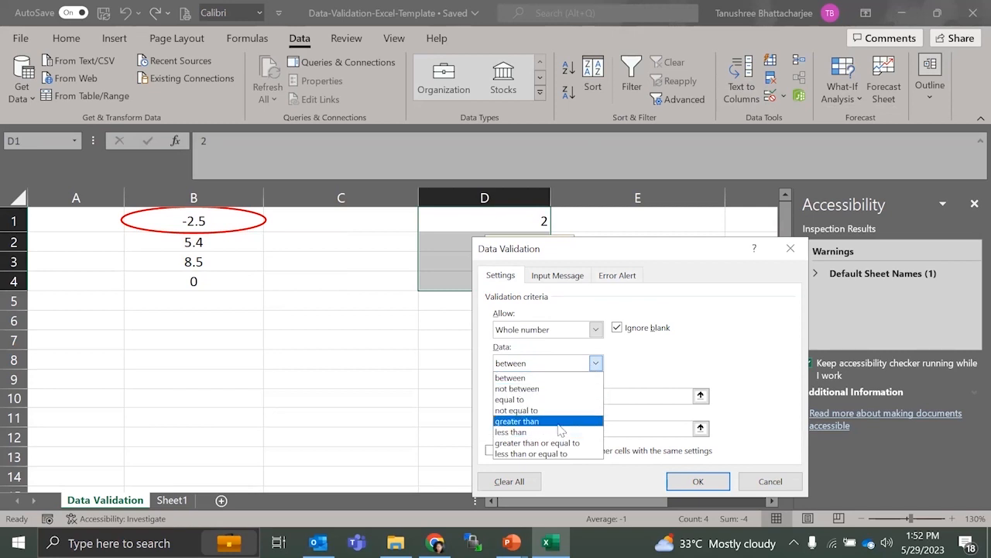
left_click(559, 422)
left_click(590, 395)
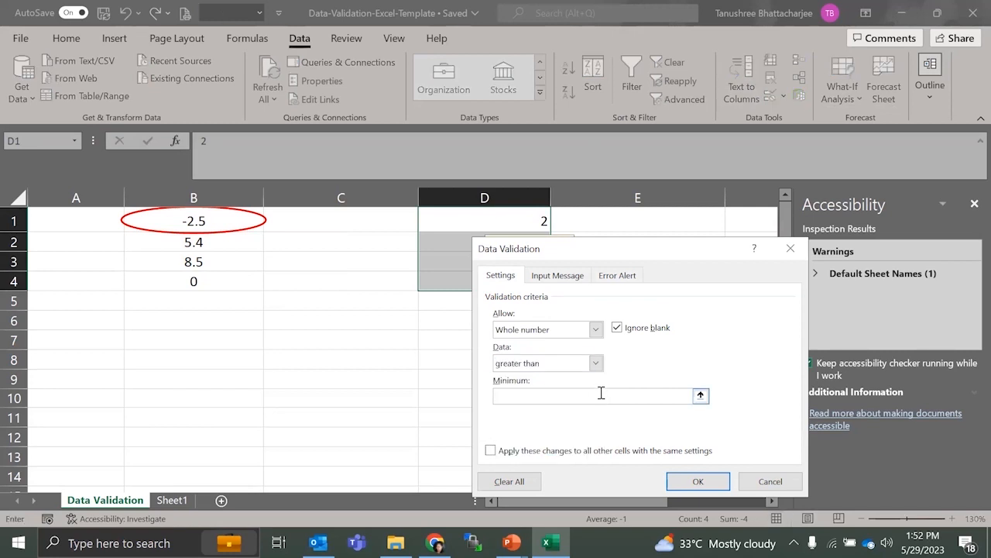
type("0")
left_click(547, 276)
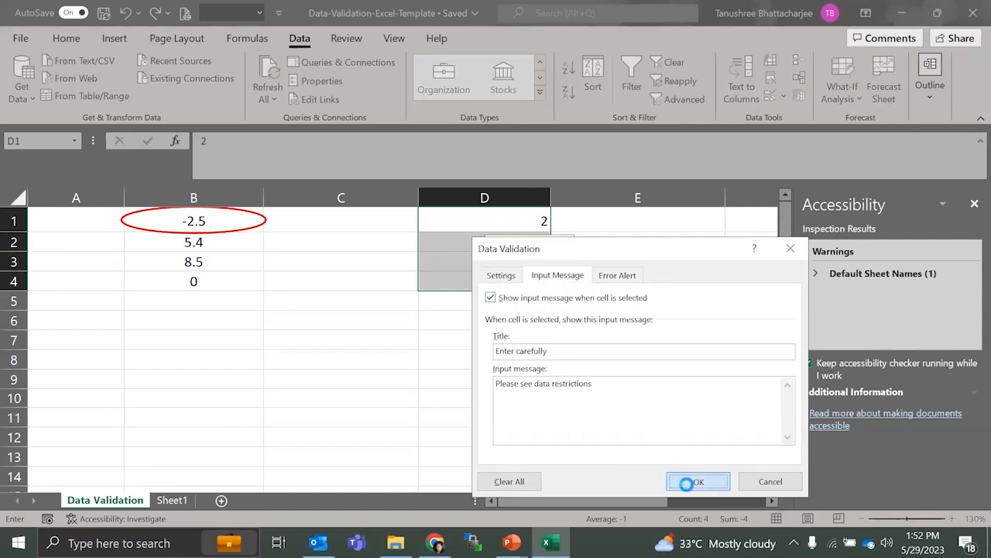
left_click(689, 481)
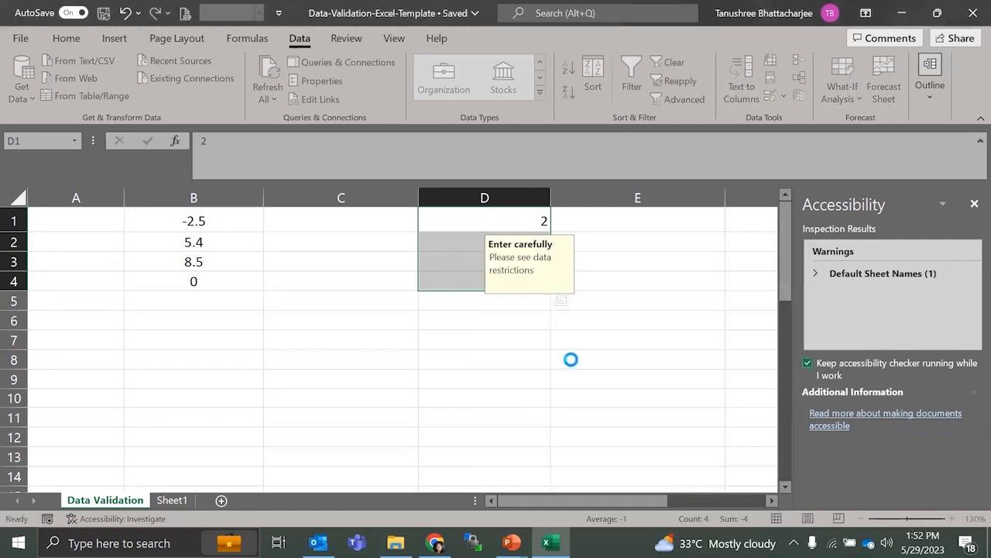
Circle the invalid data again under the new D1:D4 rule, and view the validation dialog for D6 without applying changes
left_click(508, 327)
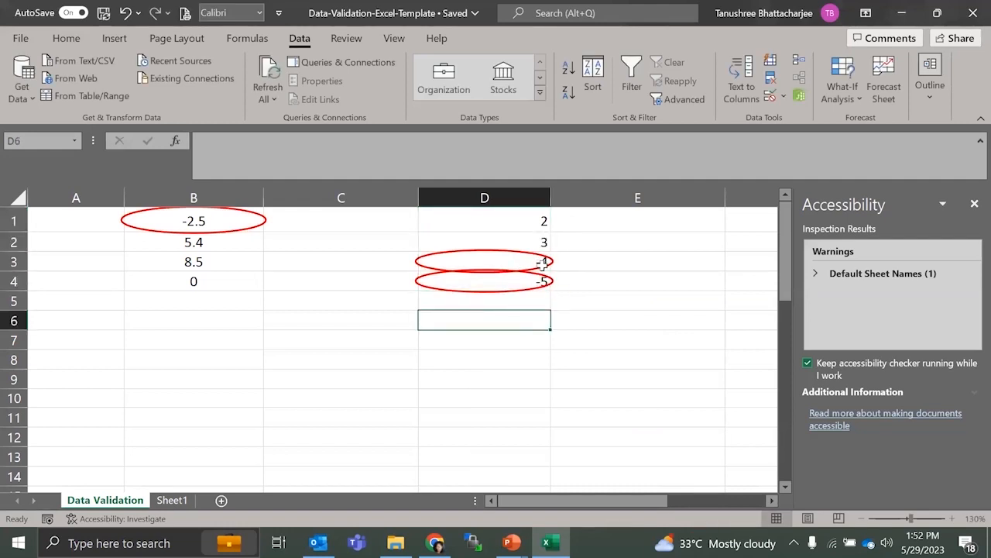
left_click(783, 96)
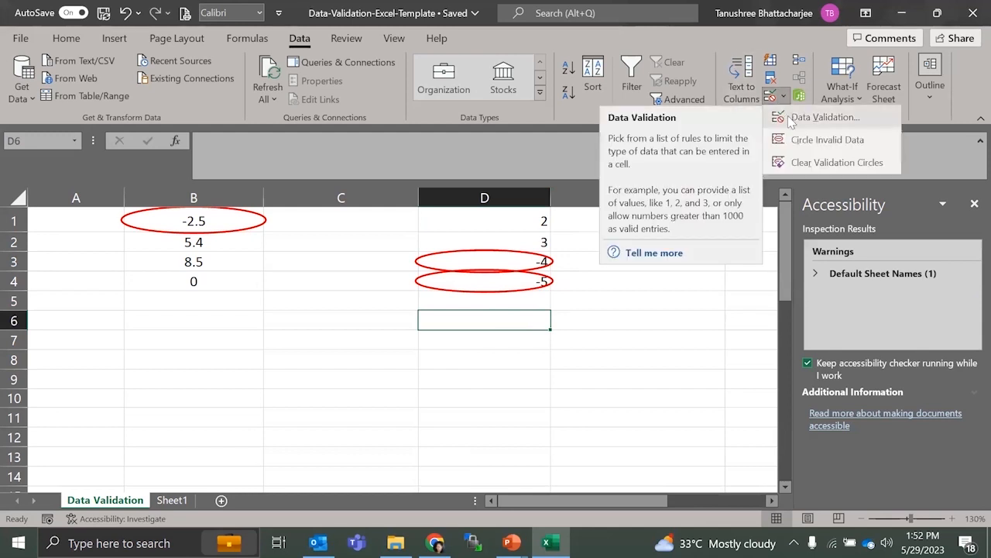
left_click(821, 117)
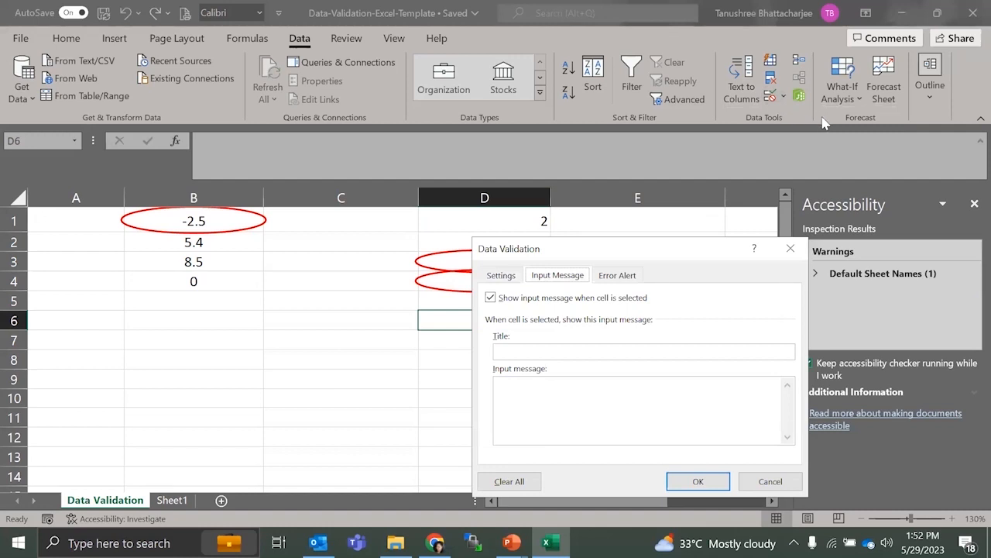
left_click(790, 248)
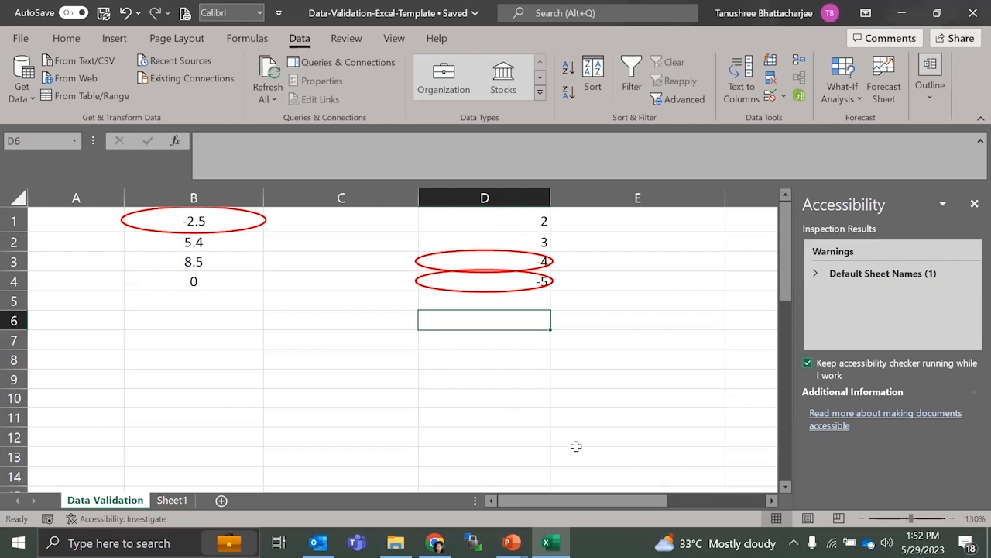
Close the Data-Validation-Excel-Template workbook
left_click(511, 542)
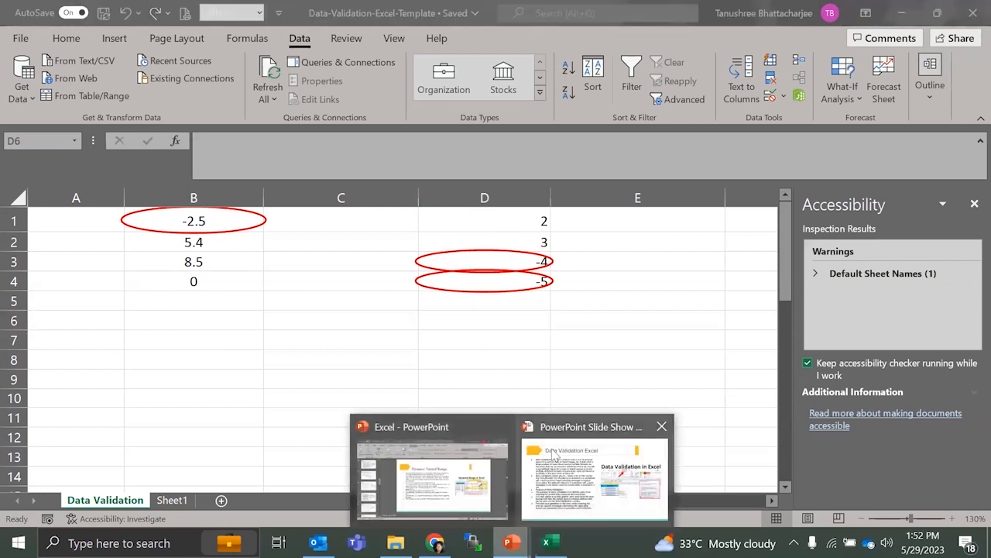
left_click(972, 9)
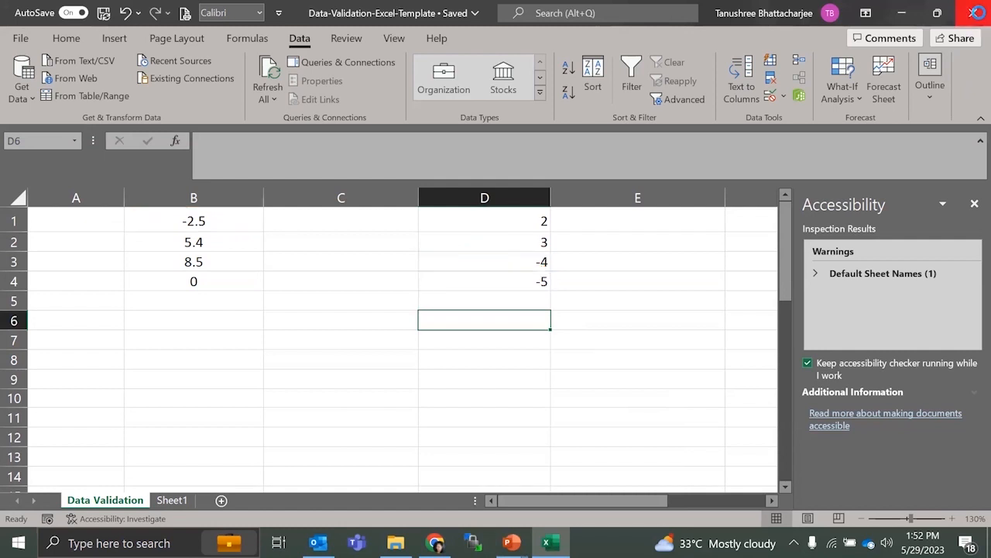